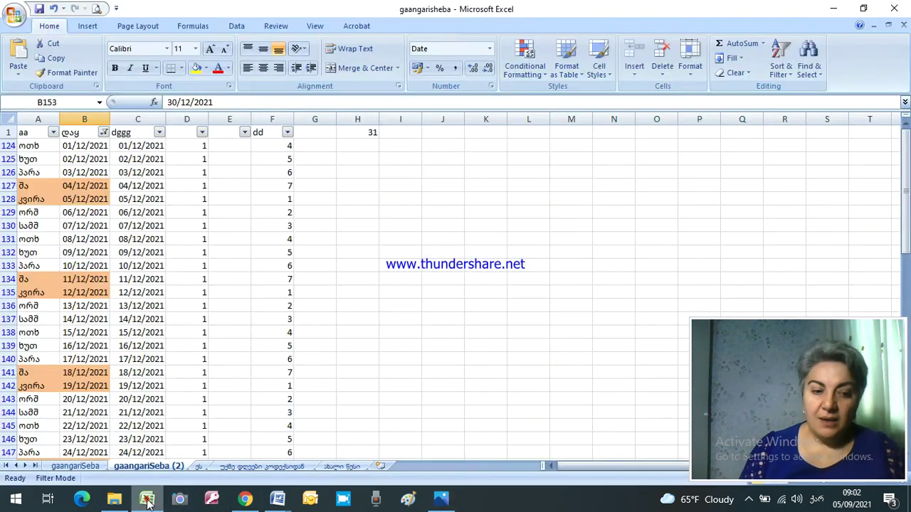
# Step: Review the sheets with the new rule, the public holidays from the code and the gaangariSeba calendar
pyautogui.click(147, 501)
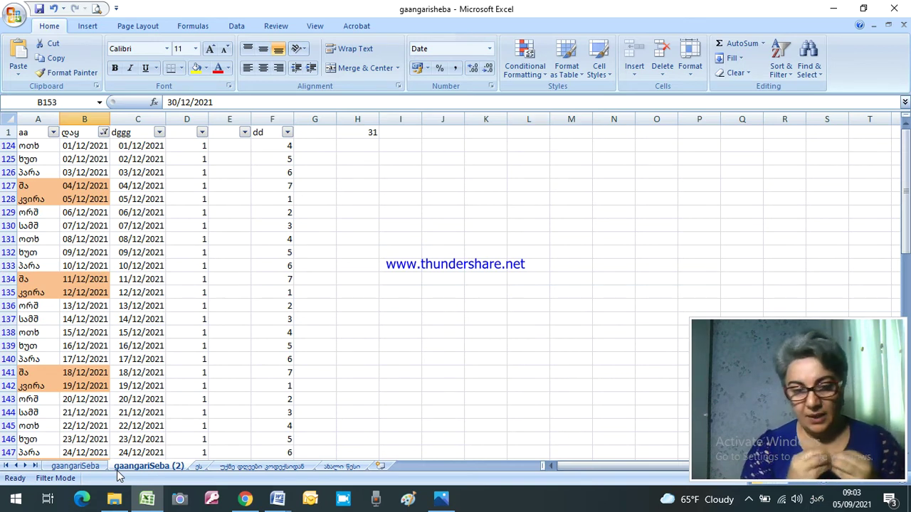
pyautogui.click(342, 467)
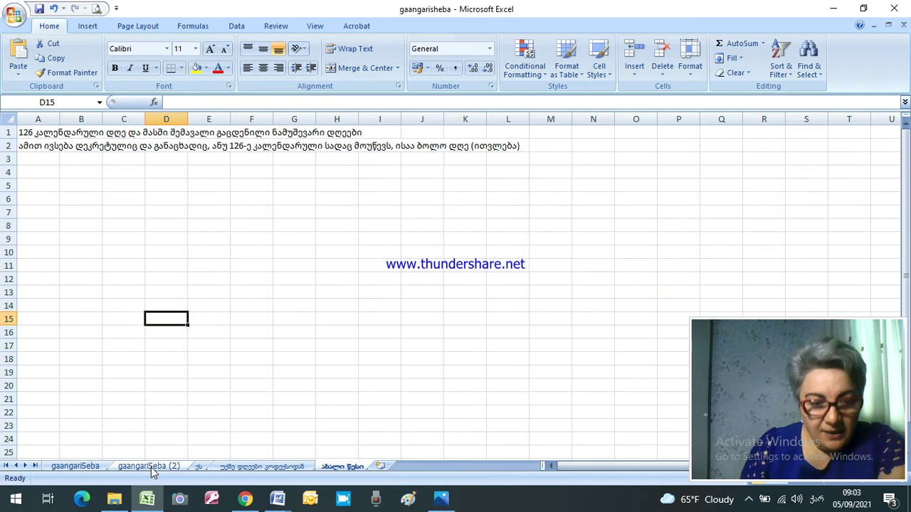
pyautogui.click(249, 467)
pyautogui.scroll(1, 211, 371)
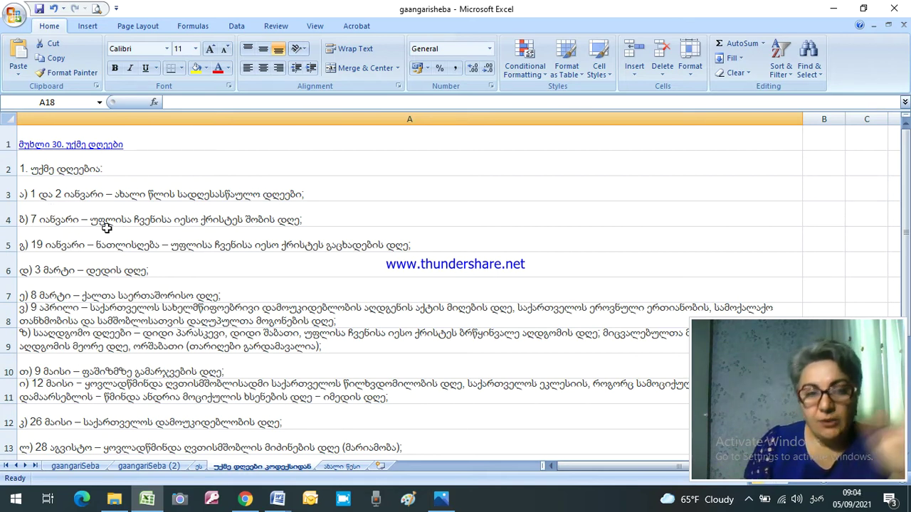
pyautogui.click(158, 466)
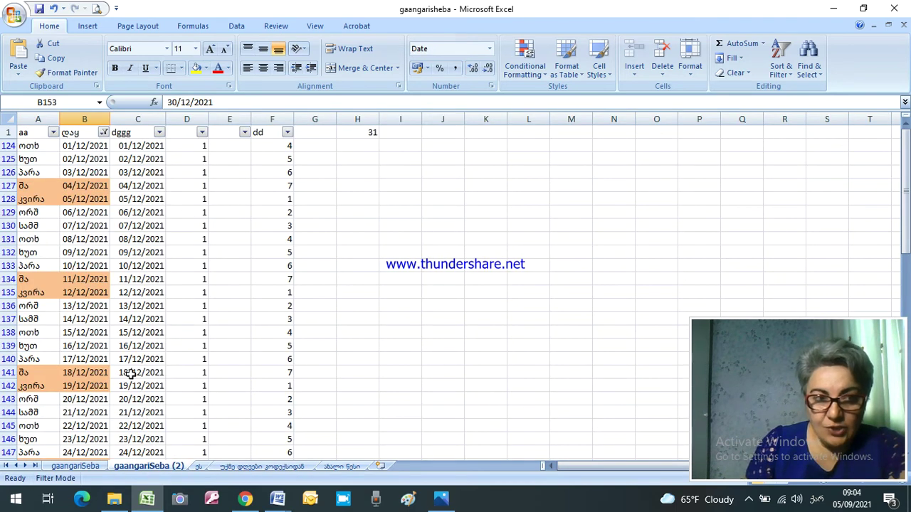
pyautogui.click(75, 466)
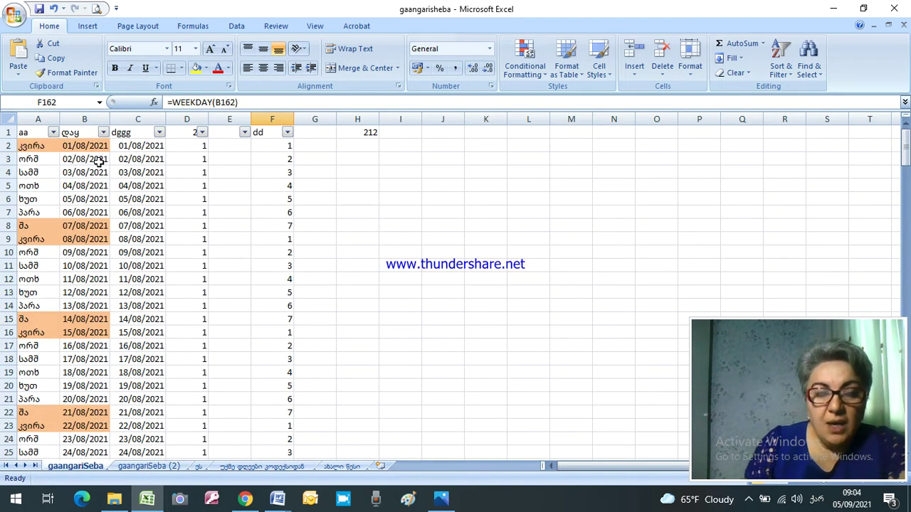
# Step: Clear the active filter from the calendar table on the gaangariSeba (2) sheet and select its first date, cell B2
pyautogui.click(146, 466)
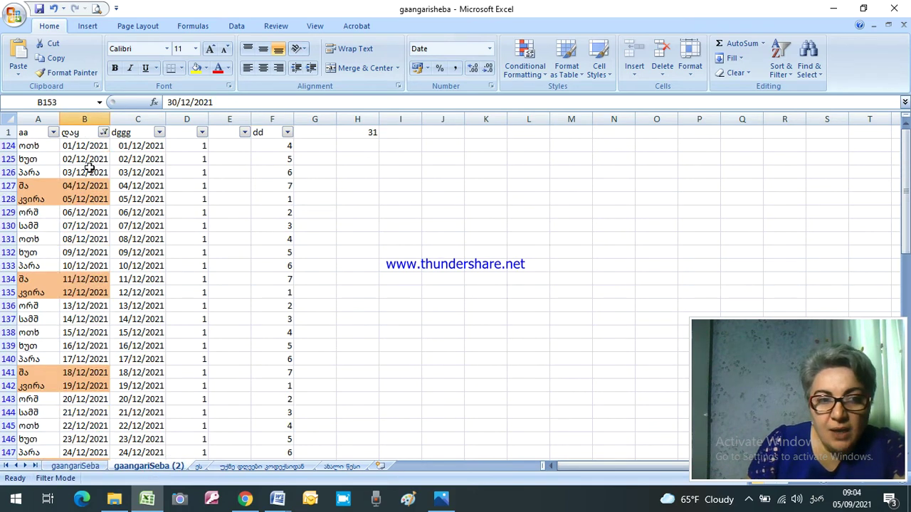
pyautogui.click(236, 25)
pyautogui.click(382, 43)
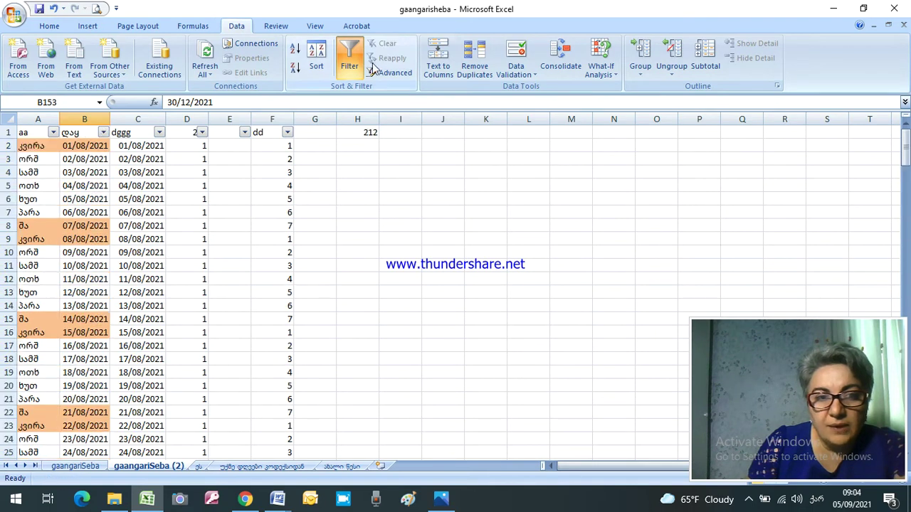
pyautogui.click(102, 146)
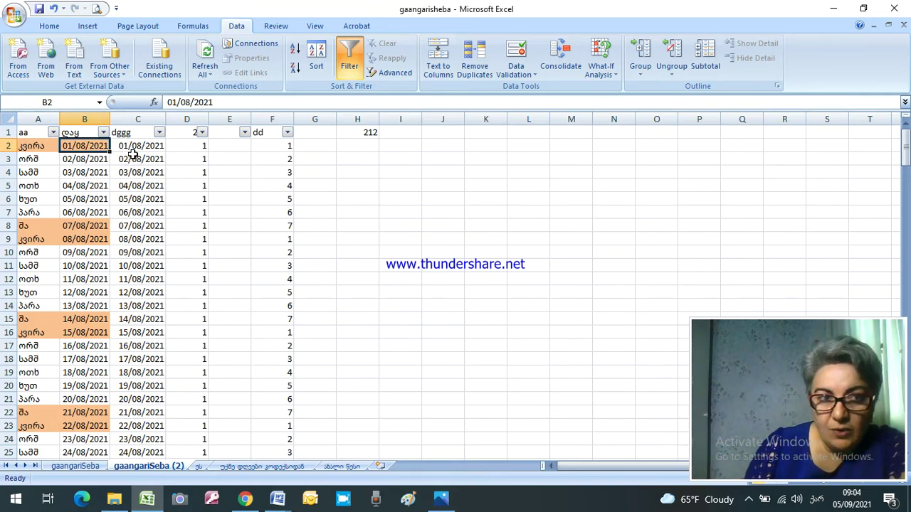
# Step: Examine the calendar's full date range in column B, selecting B2:B213 from 01/08/2021 to 28/02/2022
pyautogui.moveTo(905, 148); pyautogui.dragTo(904, 387)
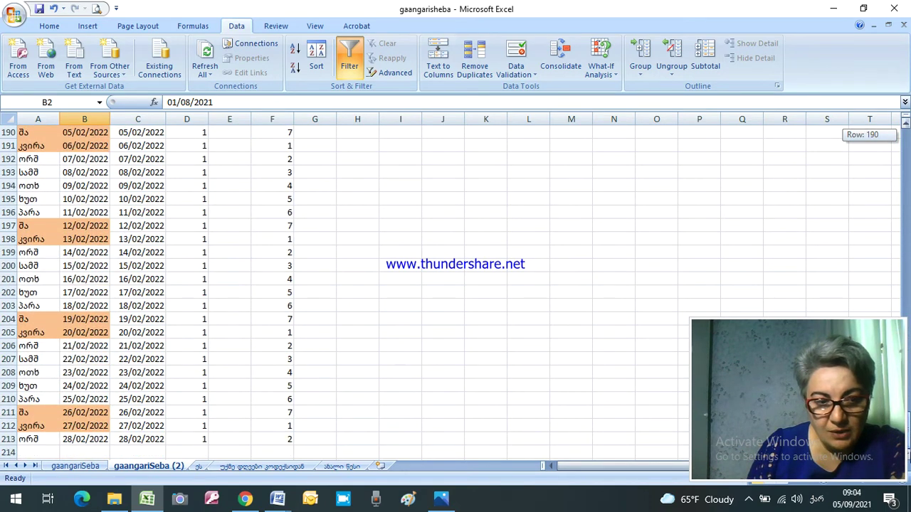
pyautogui.moveTo(907, 459); pyautogui.dragTo(908, 459)
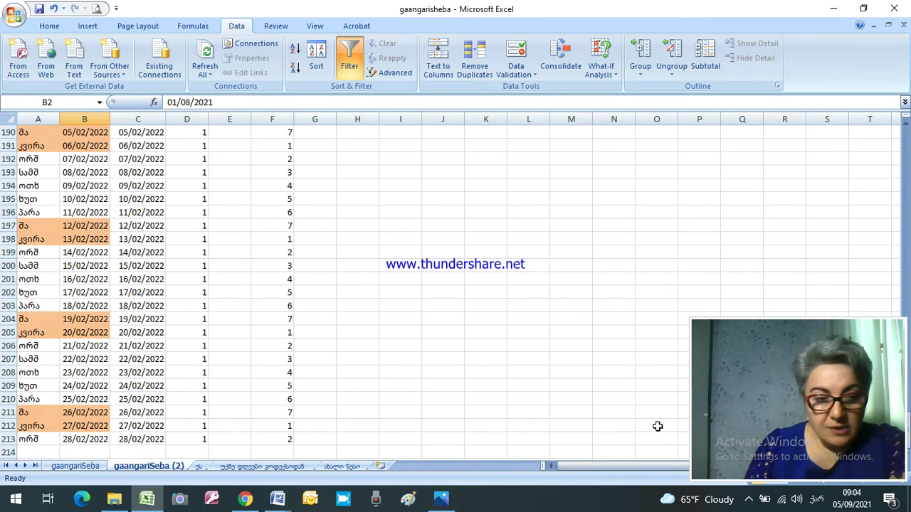
pyautogui.scroll(20, 91, 229)
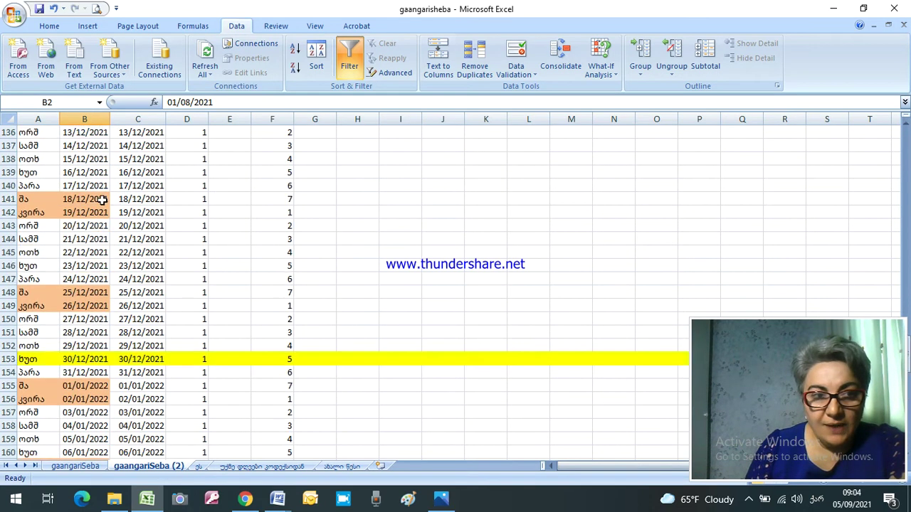
pyautogui.scroll(20, 85, 175)
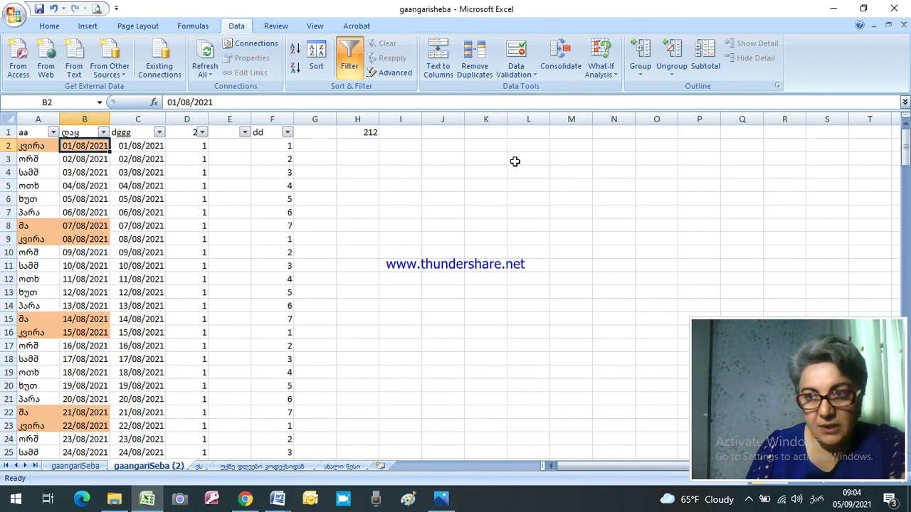
pyautogui.moveTo(83, 145); pyautogui.dragTo(80, 443)
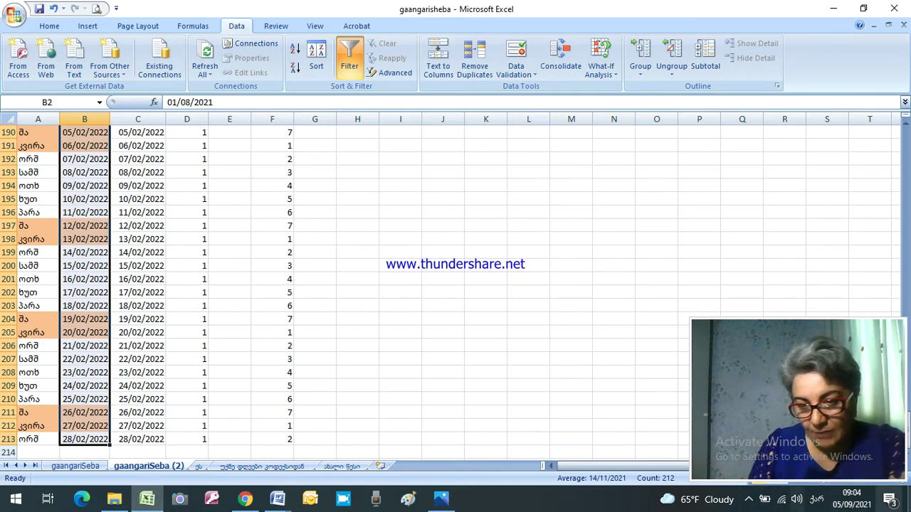
pyautogui.scroll(6, 79, 330)
pyautogui.scroll(16, 79, 330)
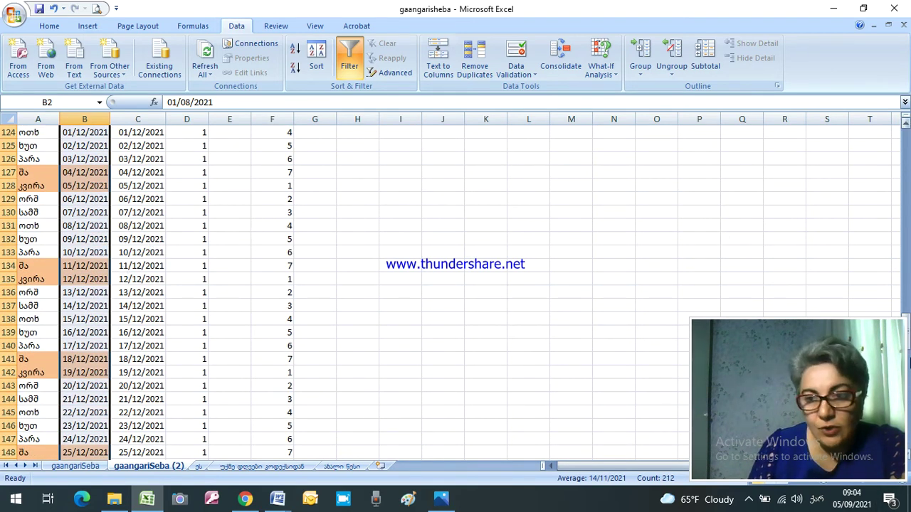
pyautogui.moveTo(907, 335); pyautogui.dragTo(906, 135)
# Step: Select the dates in B2:B153 and mark out the cell of the yellow 30/12/2021 row
pyautogui.moveTo(82, 145); pyautogui.dragTo(91, 417)
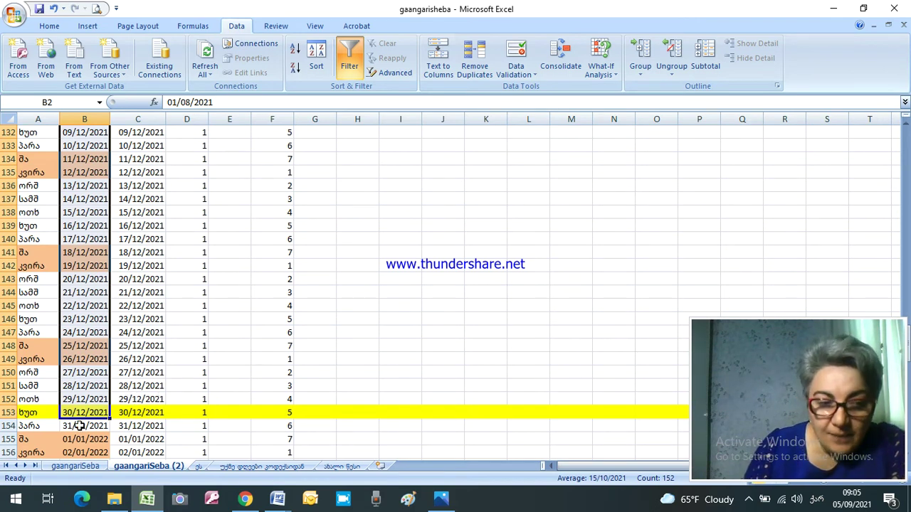
pyautogui.click(91, 413)
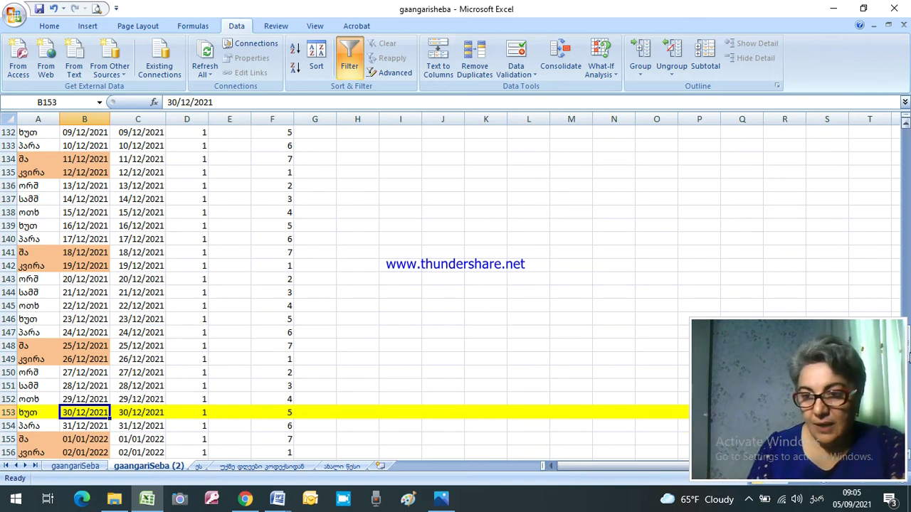
pyautogui.scroll(20, 263, 152)
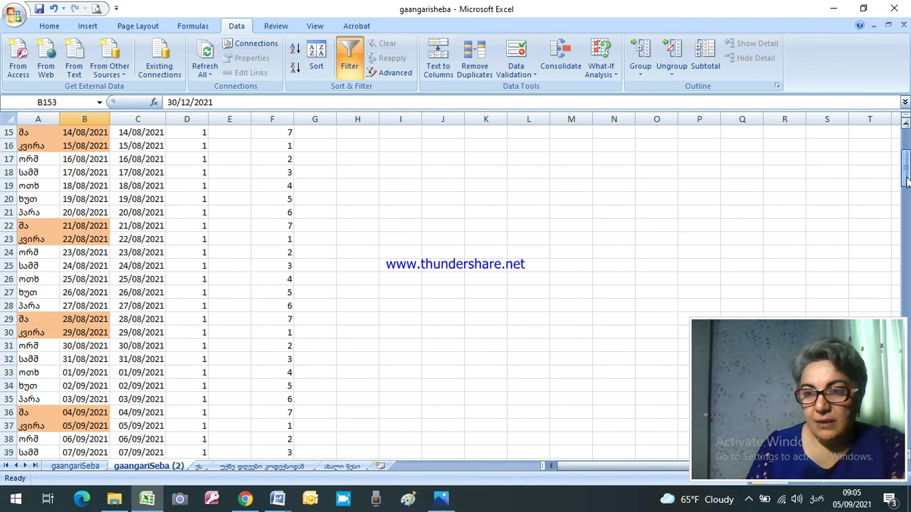
# Step: Filter the dd column to weekday numbers 1 and 7, review the weekend dates and clear the filter
pyautogui.click(279, 143)
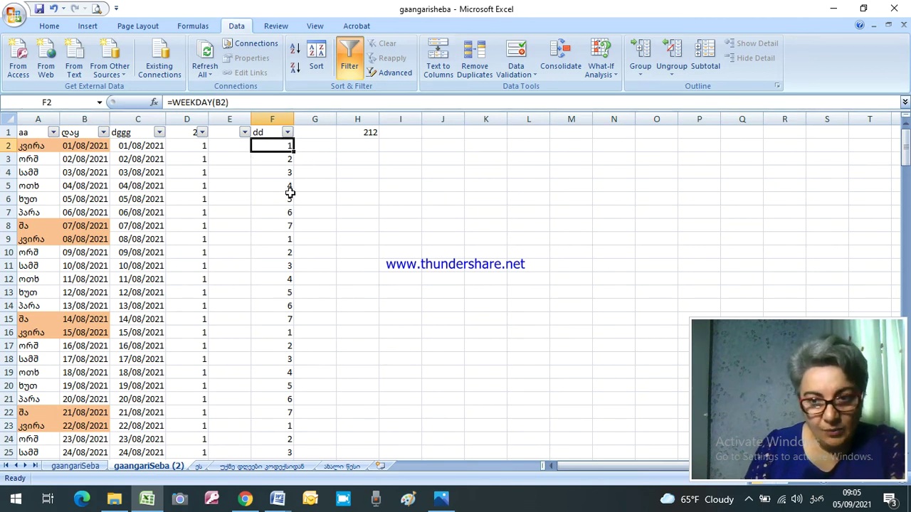
pyautogui.click(288, 133)
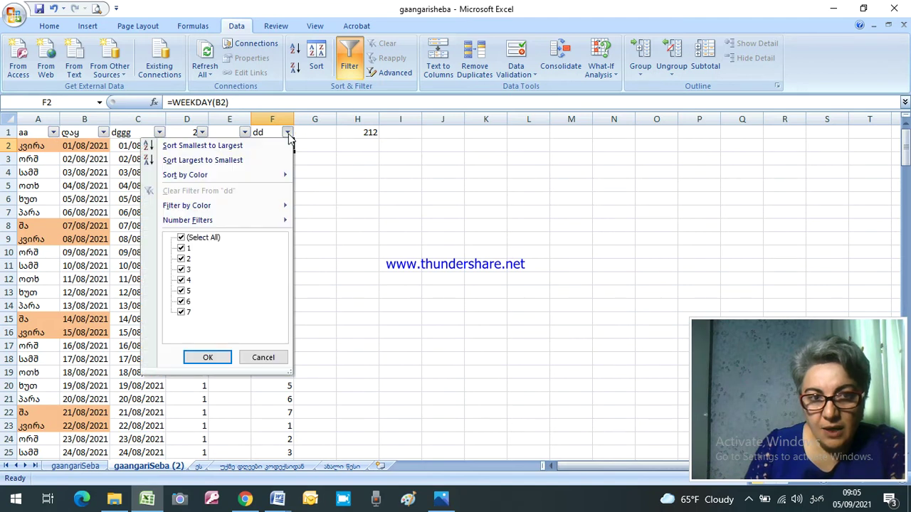
pyautogui.click(183, 238)
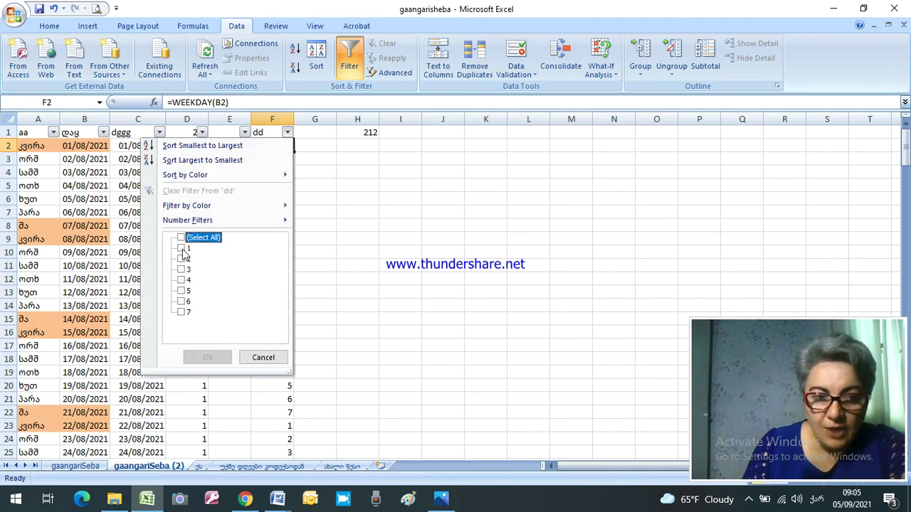
pyautogui.click(183, 248)
pyautogui.click(181, 313)
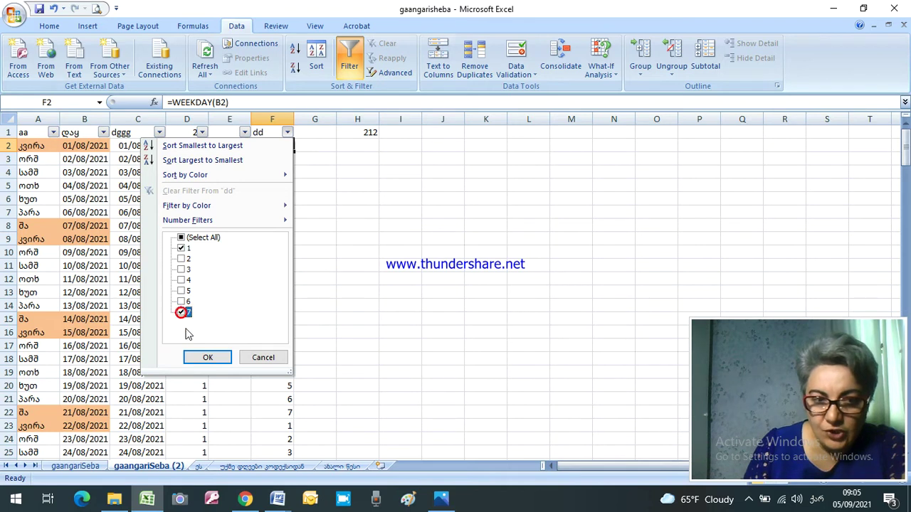
pyautogui.click(212, 358)
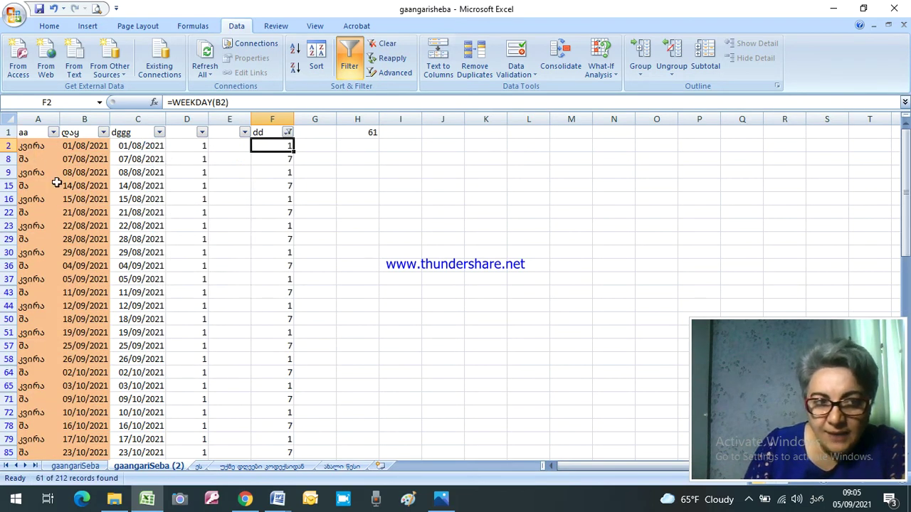
pyautogui.scroll(-10, 68, 352)
pyautogui.scroll(10, 67, 342)
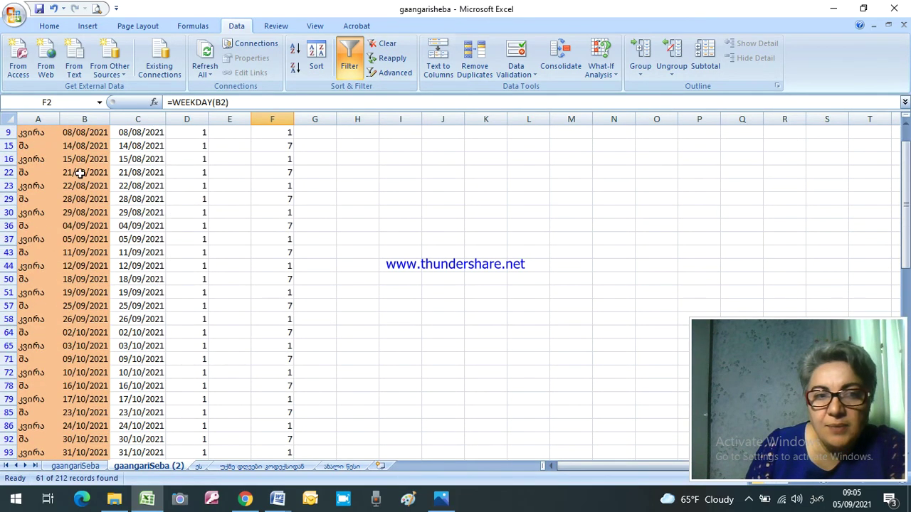
pyautogui.scroll(1, 93, 427)
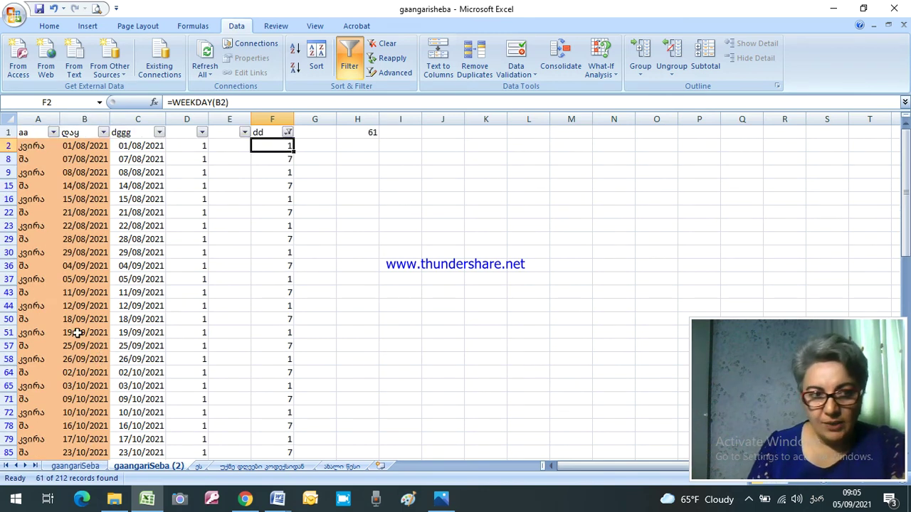
pyautogui.click(385, 43)
# Step: Filter column B by the orange cell color, review the weekends and public holidays, and clear the filter
pyautogui.click(103, 134)
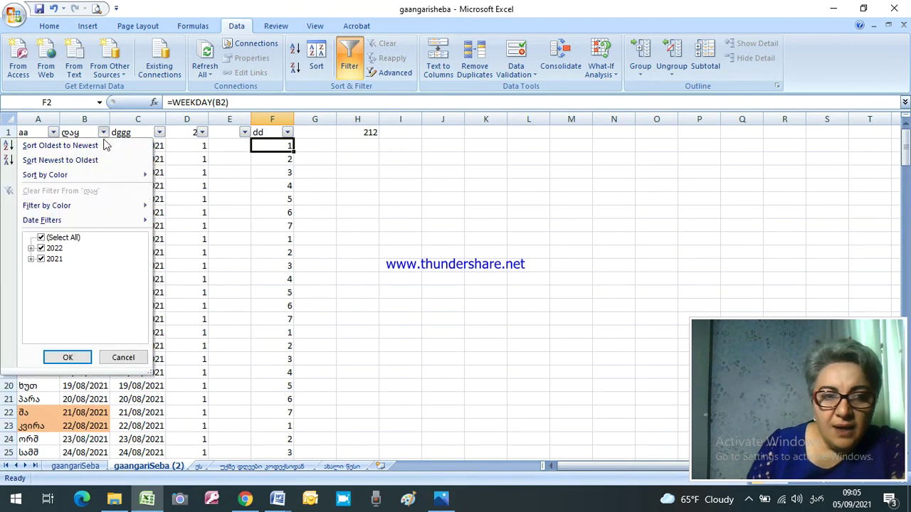
pyautogui.moveTo(128, 205)
pyautogui.click(201, 227)
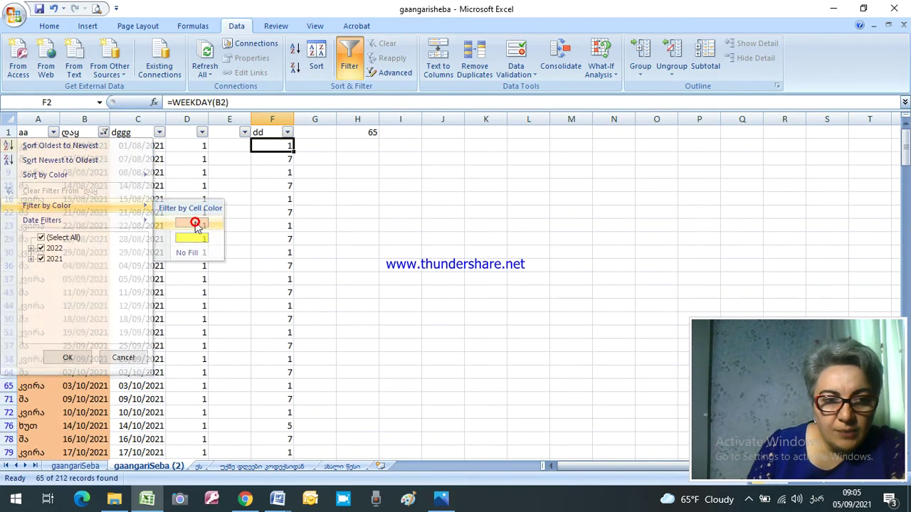
pyautogui.scroll(-5, 93, 227)
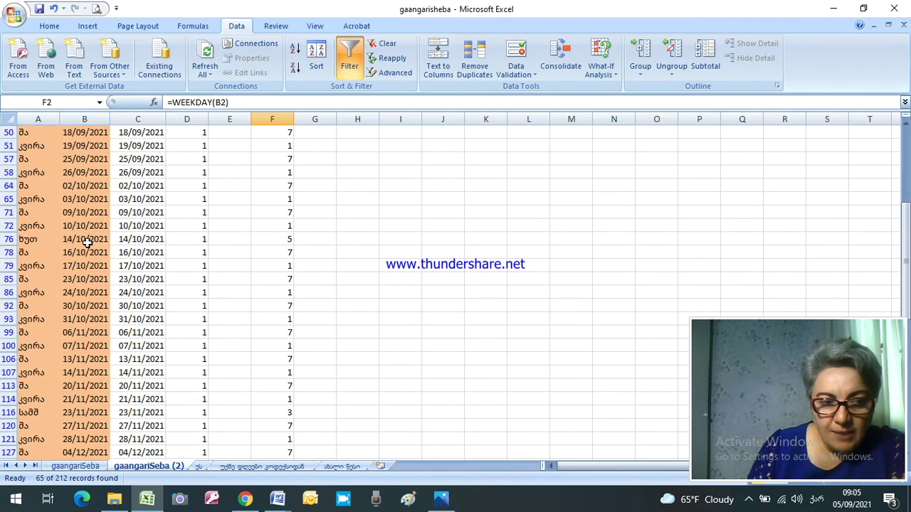
pyautogui.scroll(-9, 86, 242)
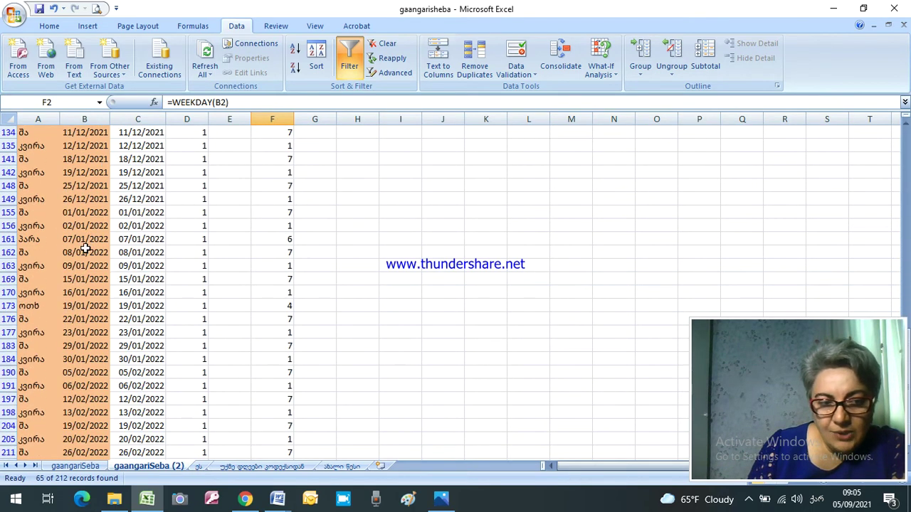
pyautogui.scroll(-5, 86, 248)
pyautogui.scroll(12, 102, 263)
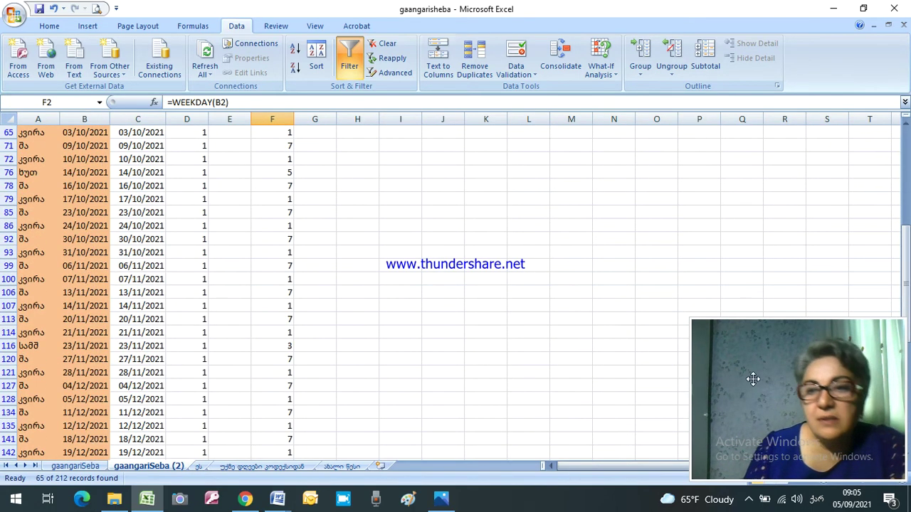
pyautogui.moveTo(905, 283); pyautogui.dragTo(885, 185)
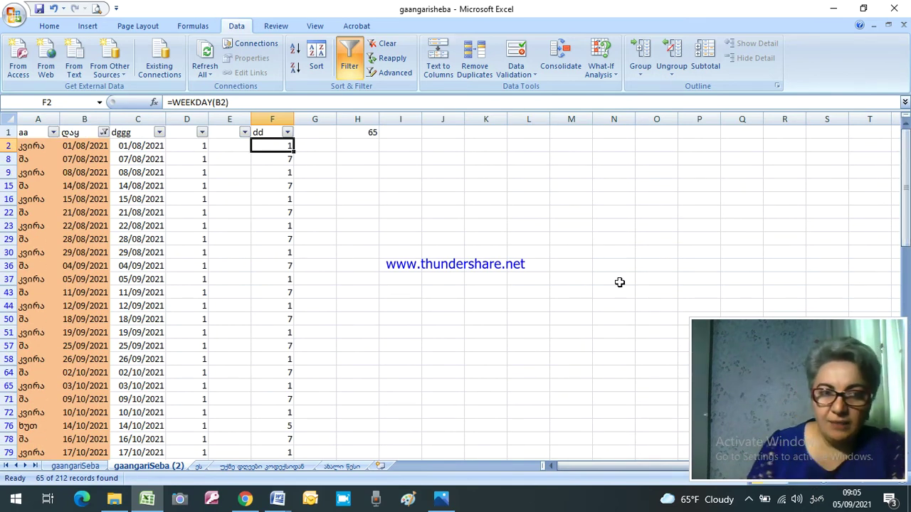
pyautogui.click(257, 213)
pyautogui.click(383, 44)
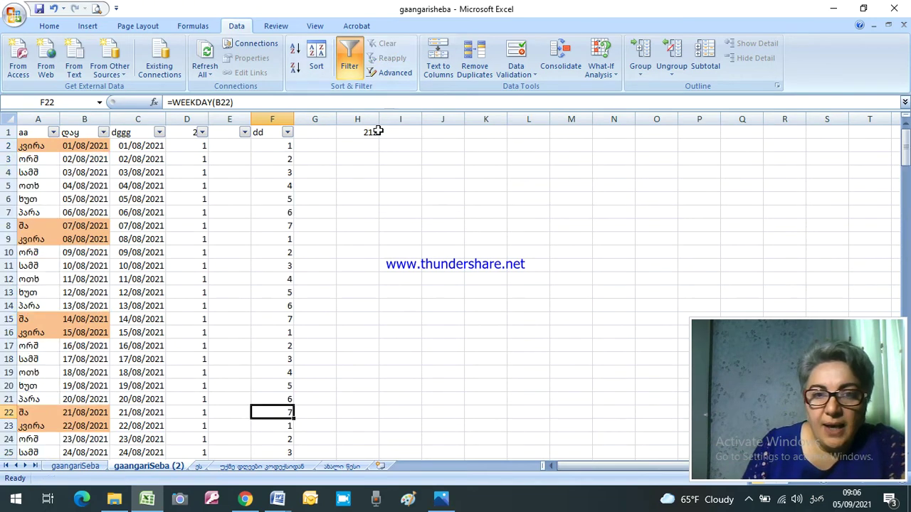
# Step: Inspect the SUBTOTAL formula in H1 and filter the dggg column to August 2021 only
pyautogui.click(374, 132)
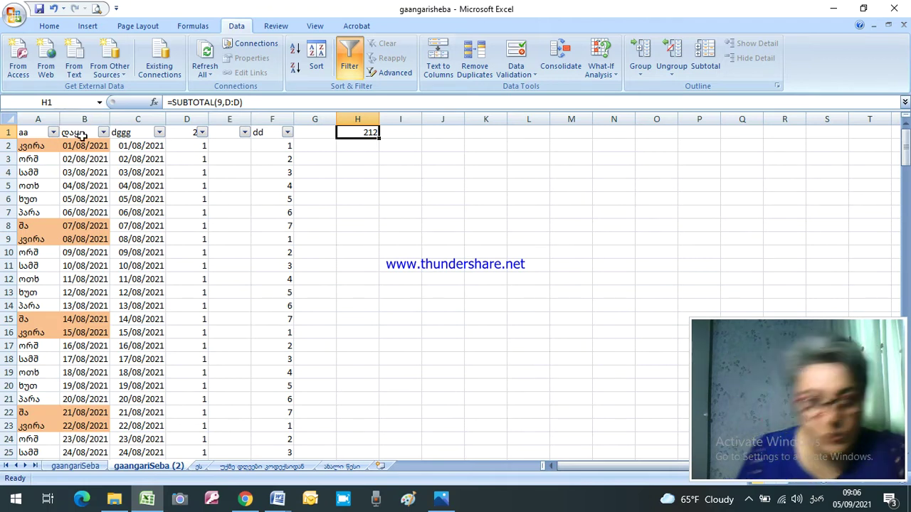
pyautogui.click(159, 132)
pyautogui.click(54, 237)
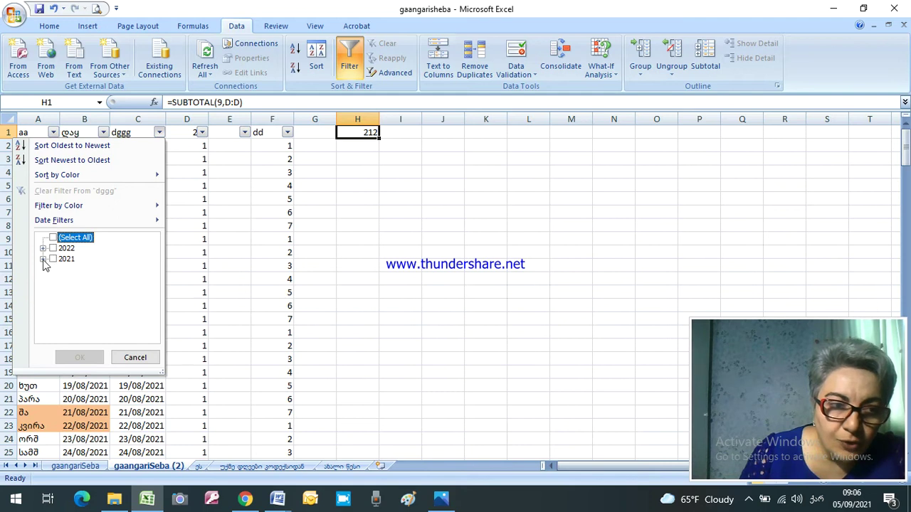
pyautogui.click(44, 259)
pyautogui.click(66, 270)
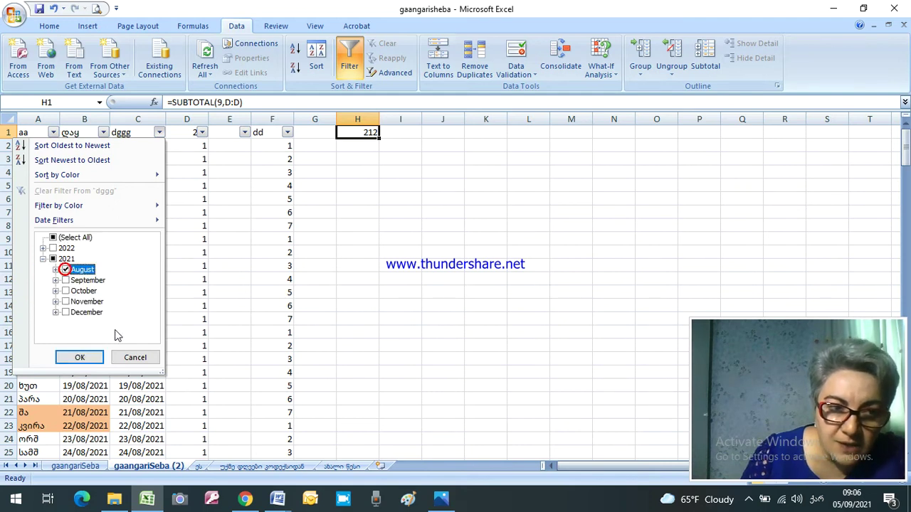
pyautogui.click(79, 357)
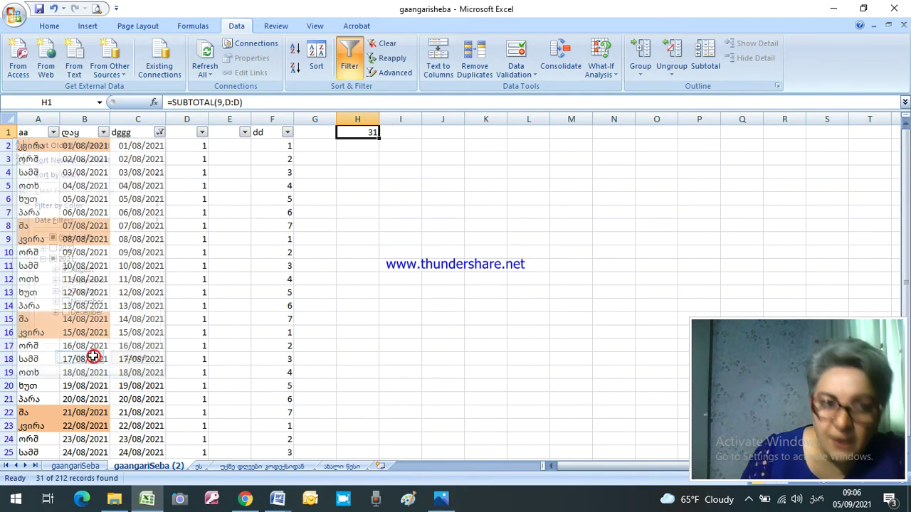
# Step: Filter the dates in column B by cell color to show only the cells with no fill
pyautogui.click(103, 133)
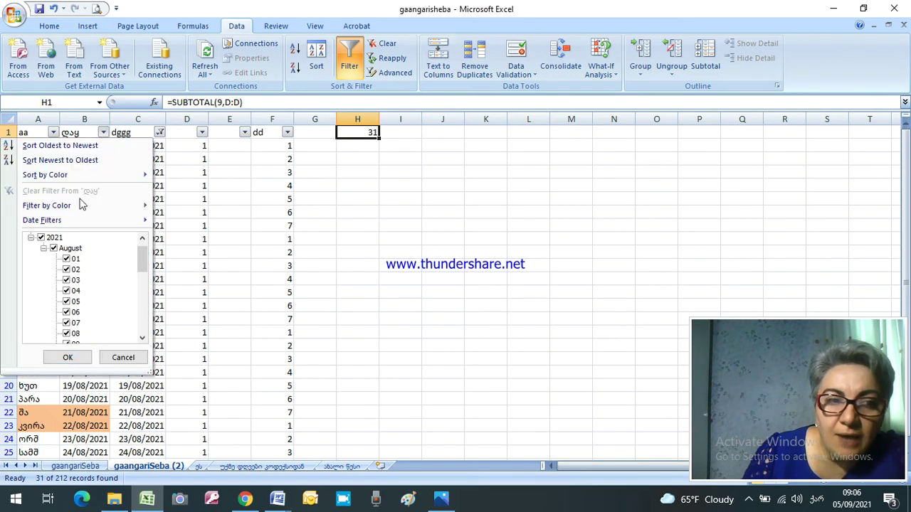
pyautogui.moveTo(54, 208)
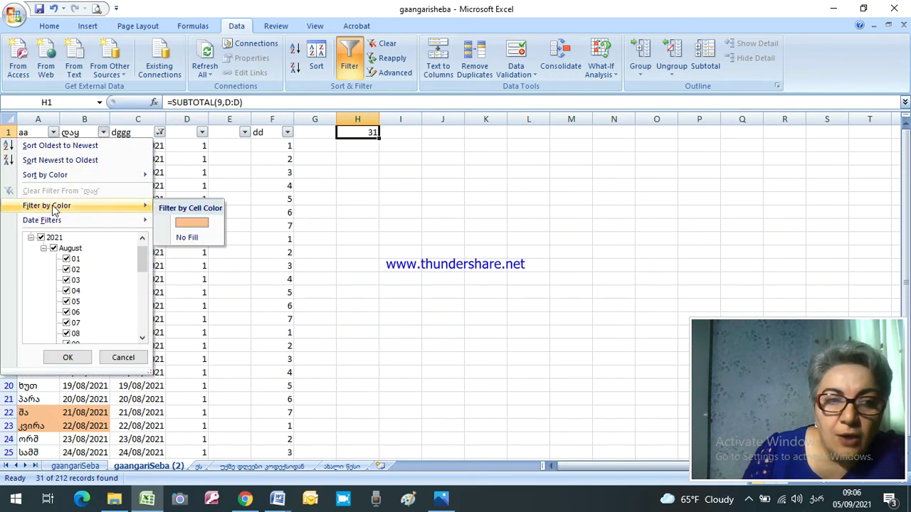
pyautogui.click(189, 237)
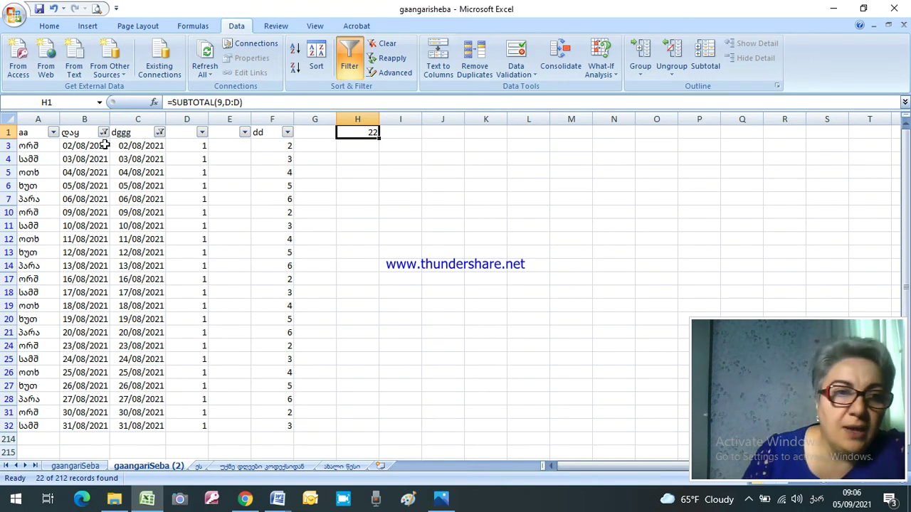
# Step: Change the dggg column's date filter from August to September 2021 only
pyautogui.click(161, 133)
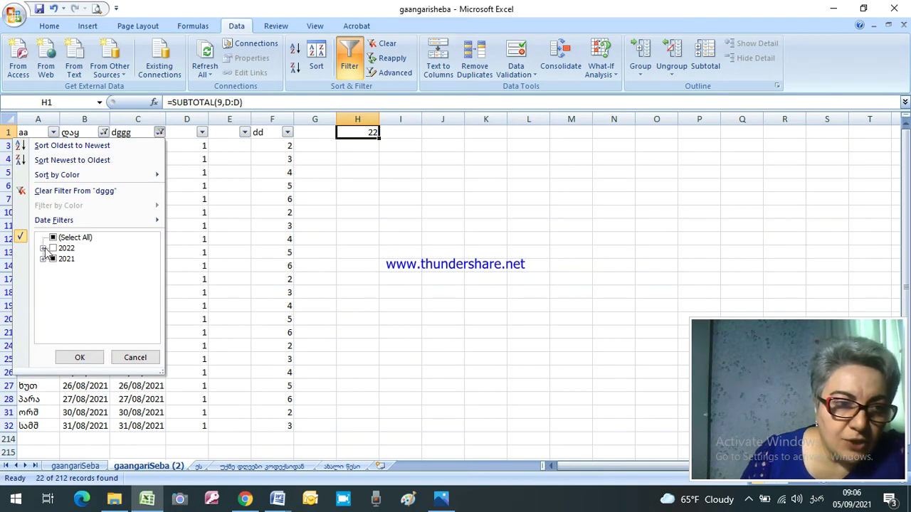
pyautogui.click(43, 249)
pyautogui.click(43, 248)
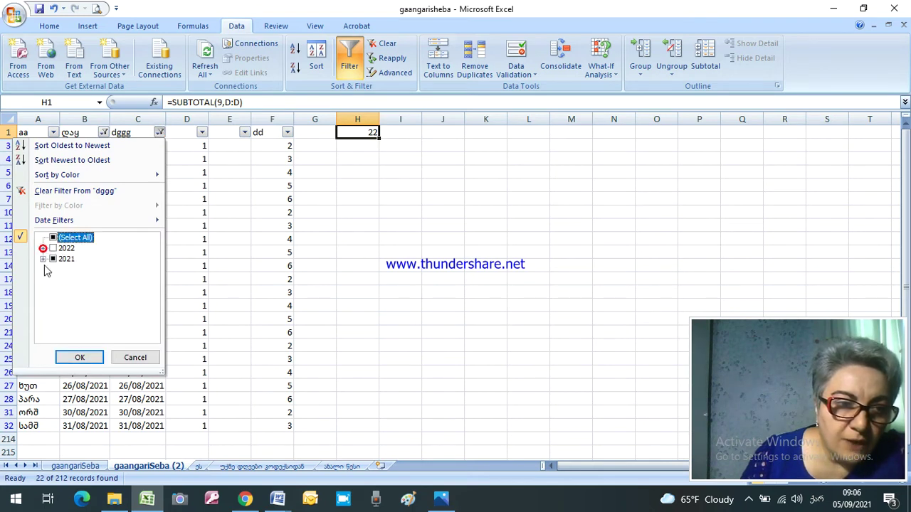
pyautogui.click(44, 259)
pyautogui.click(65, 270)
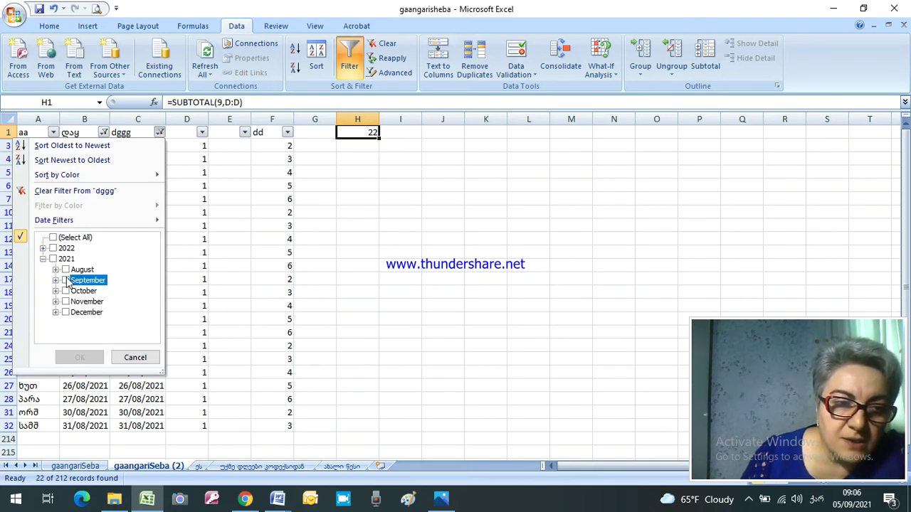
pyautogui.click(65, 281)
pyautogui.click(84, 358)
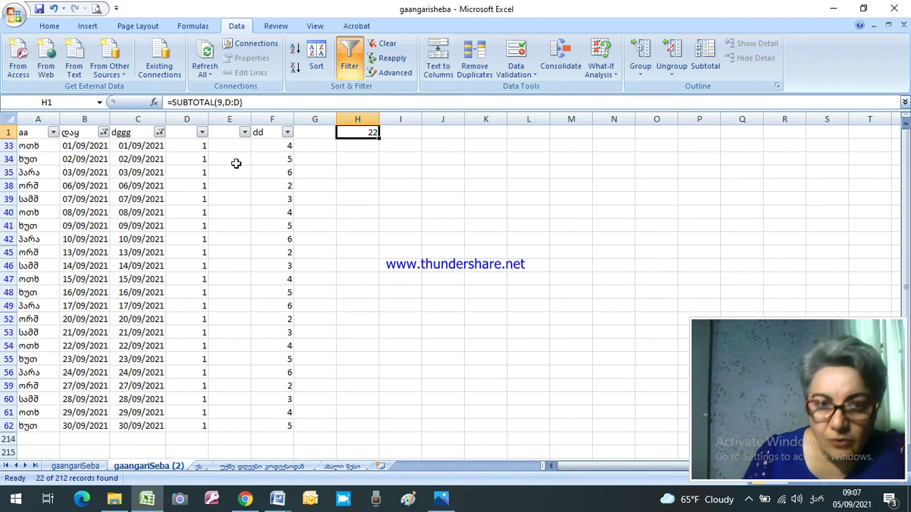
# Step: Change the dggg column's date filter to October 2021 only
pyautogui.click(160, 132)
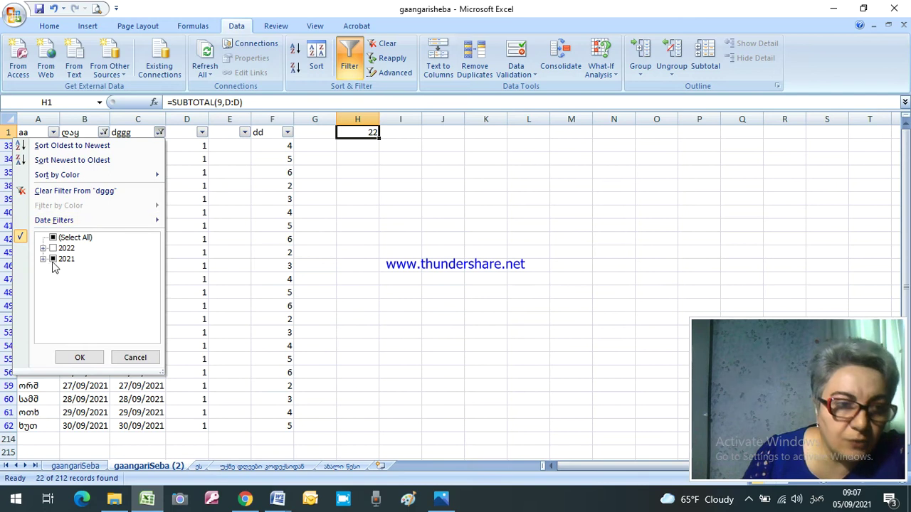
pyautogui.click(43, 259)
pyautogui.click(66, 280)
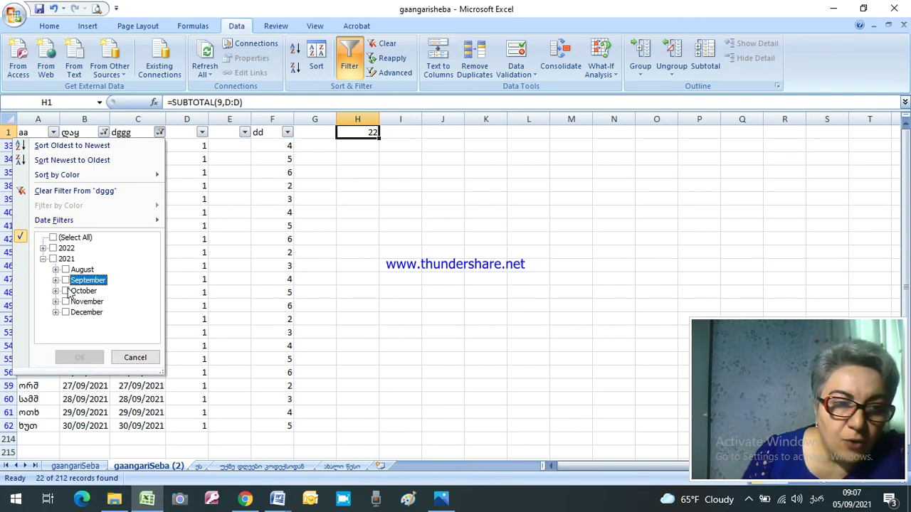
pyautogui.click(66, 291)
pyautogui.click(84, 357)
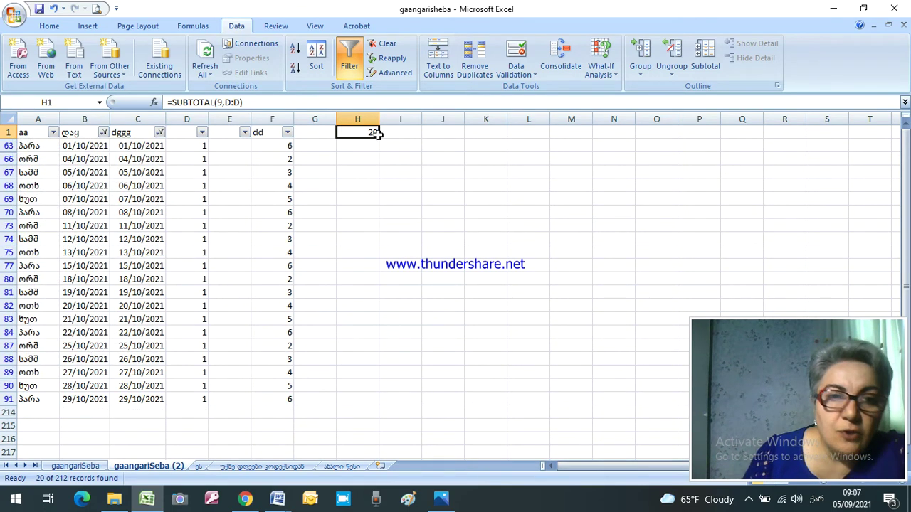
# Step: Switch the dggg column's date filter to November 2021 only
pyautogui.click(162, 132)
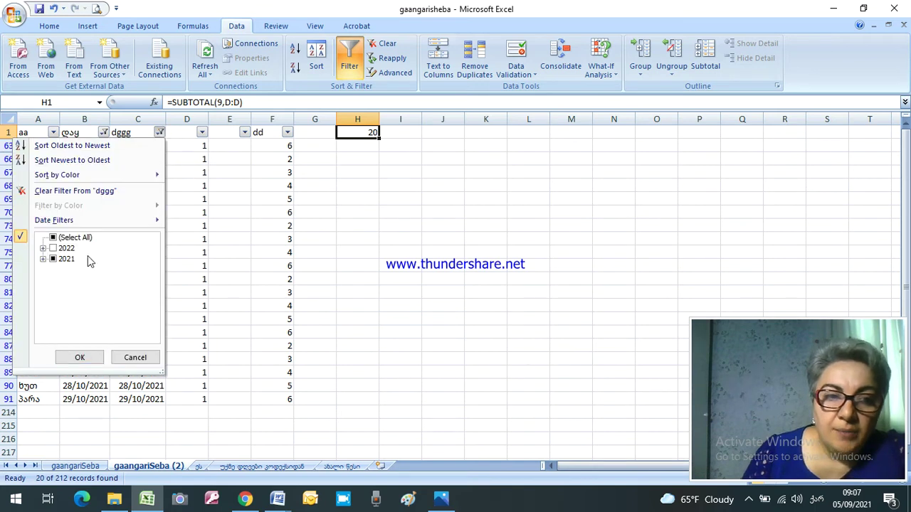
pyautogui.click(43, 259)
pyautogui.click(66, 291)
pyautogui.click(65, 301)
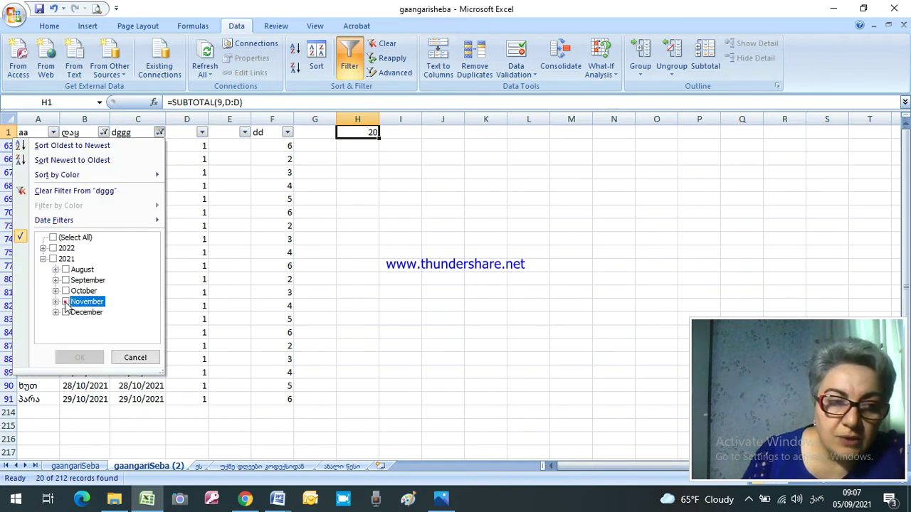
pyautogui.click(81, 363)
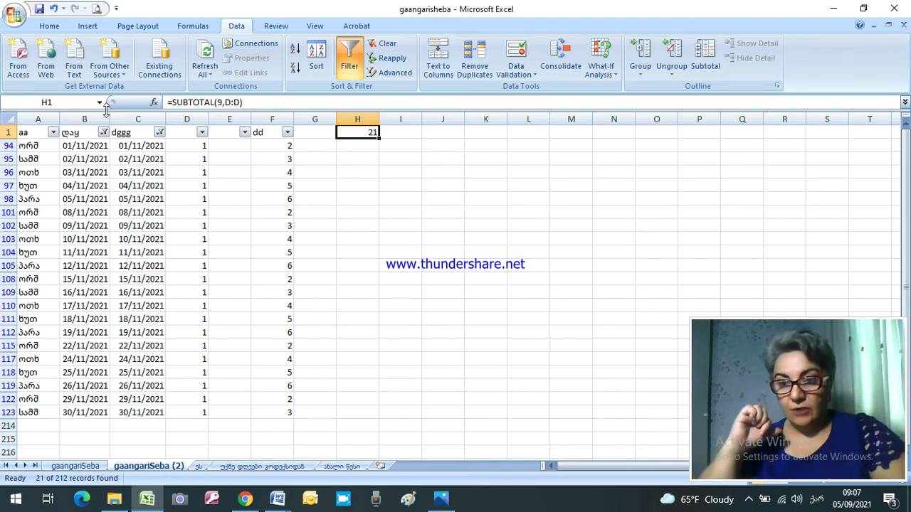
# Step: Set the dggg column's date filter to December 2021 only
pyautogui.click(160, 133)
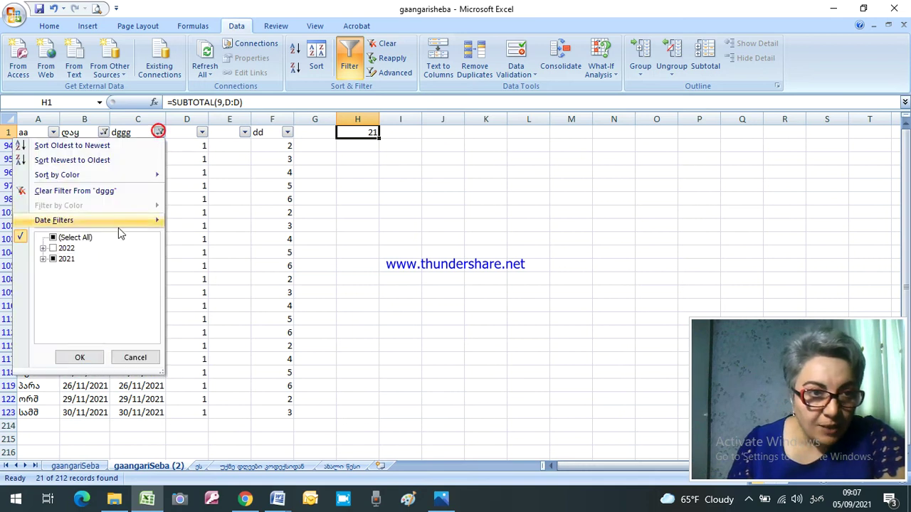
pyautogui.click(43, 259)
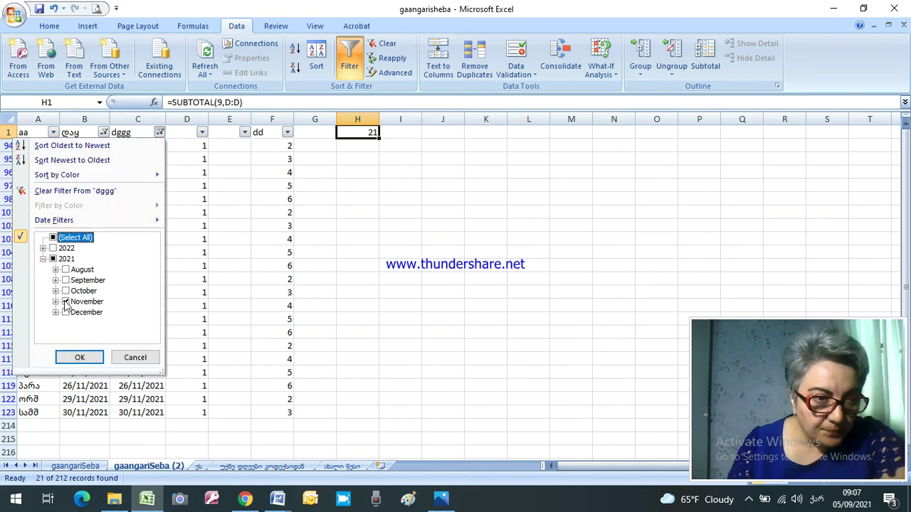
pyautogui.click(66, 302)
pyautogui.click(66, 312)
pyautogui.click(80, 357)
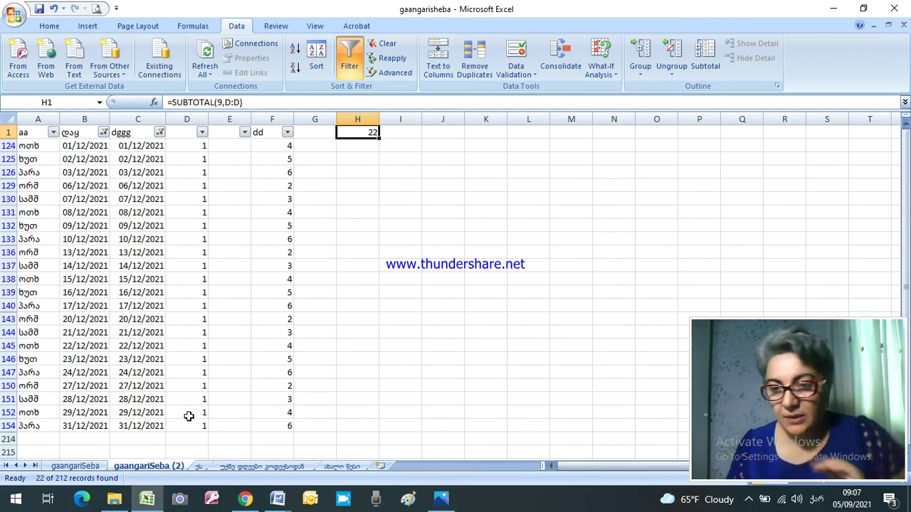
# Step: Open the ეს sheet and inspect the months August to December, the monthly amount in B3 and the daily rate formula in C3
pyautogui.click(199, 466)
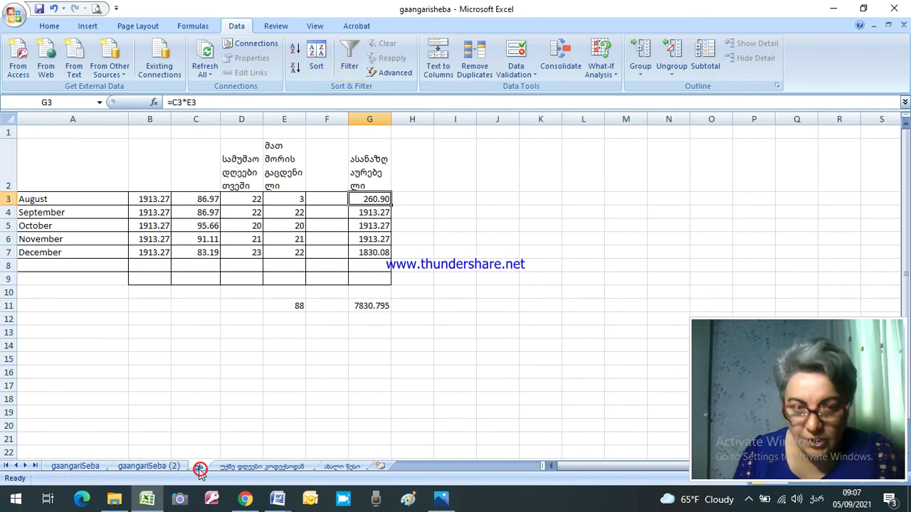
pyautogui.click(58, 199)
pyautogui.click(53, 252)
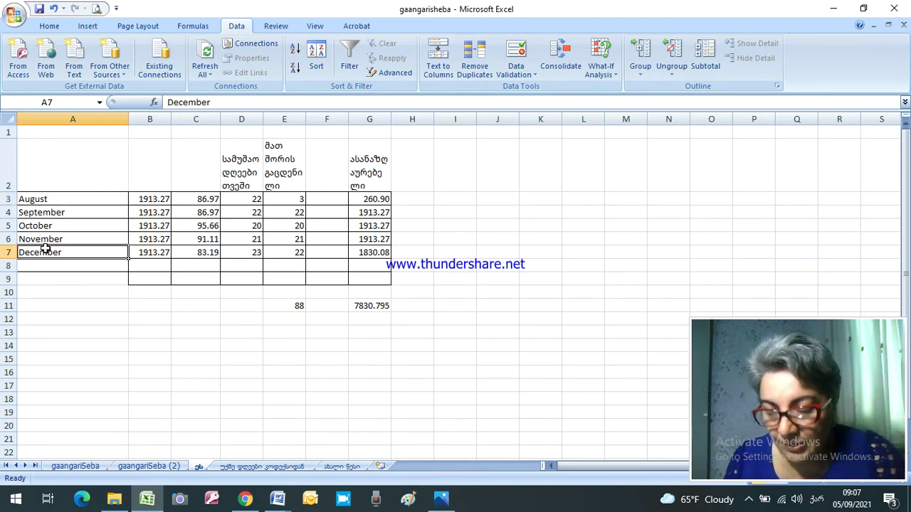
pyautogui.click(163, 199)
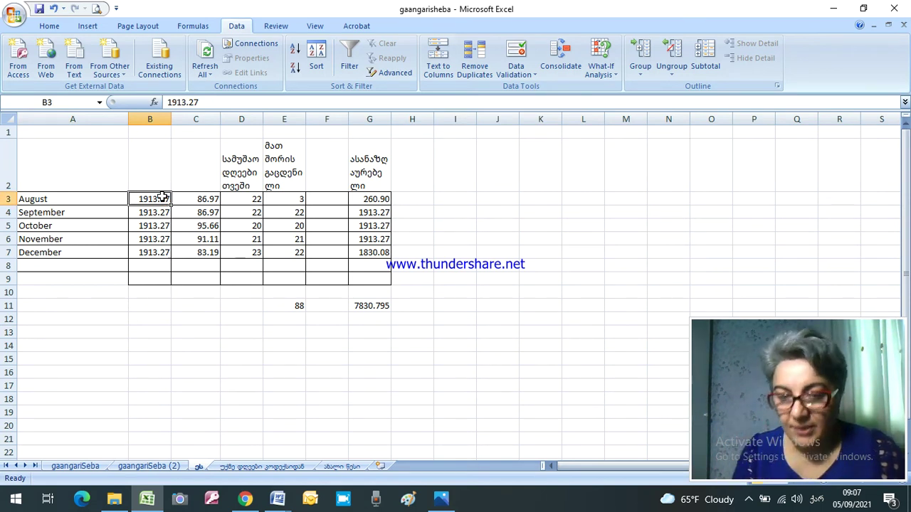
pyautogui.click(207, 198)
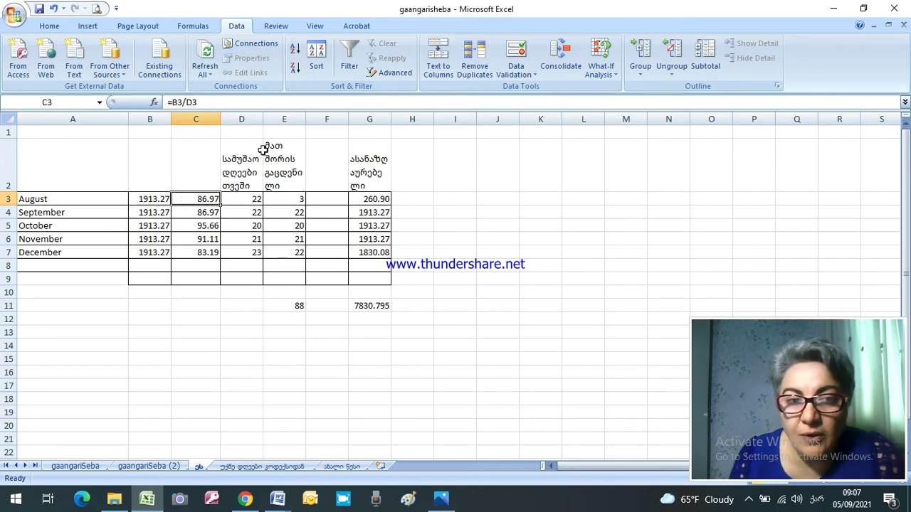
# Step: Review the working days per month in D3:D7 and the missed days for August in E3
pyautogui.click(249, 199)
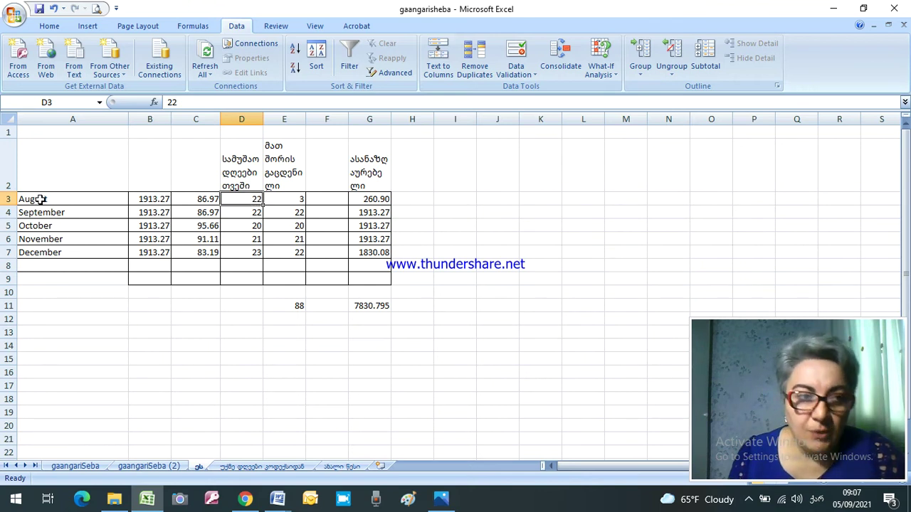
pyautogui.click(239, 212)
pyautogui.click(243, 225)
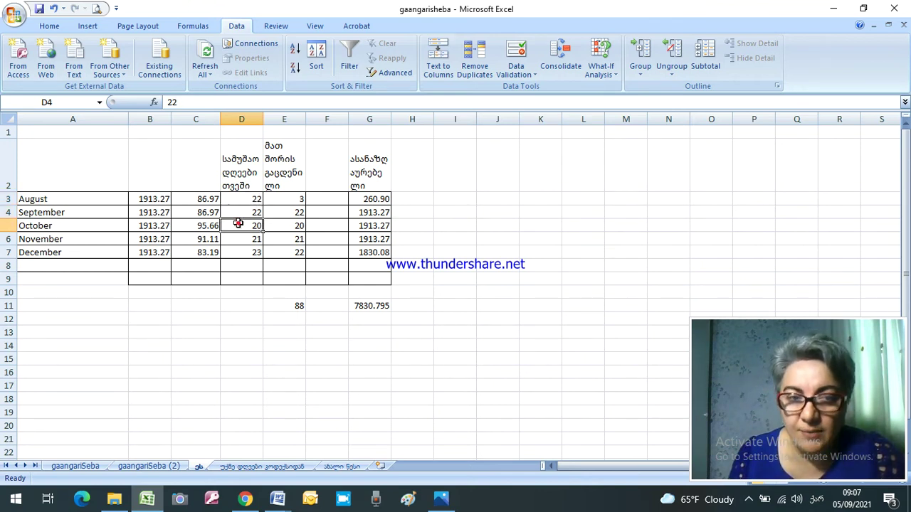
pyautogui.click(244, 239)
pyautogui.click(244, 252)
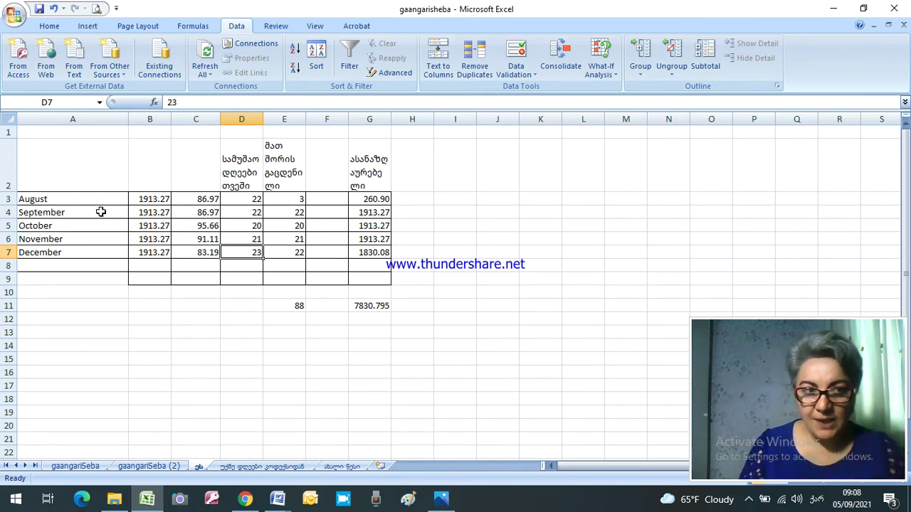
pyautogui.click(288, 202)
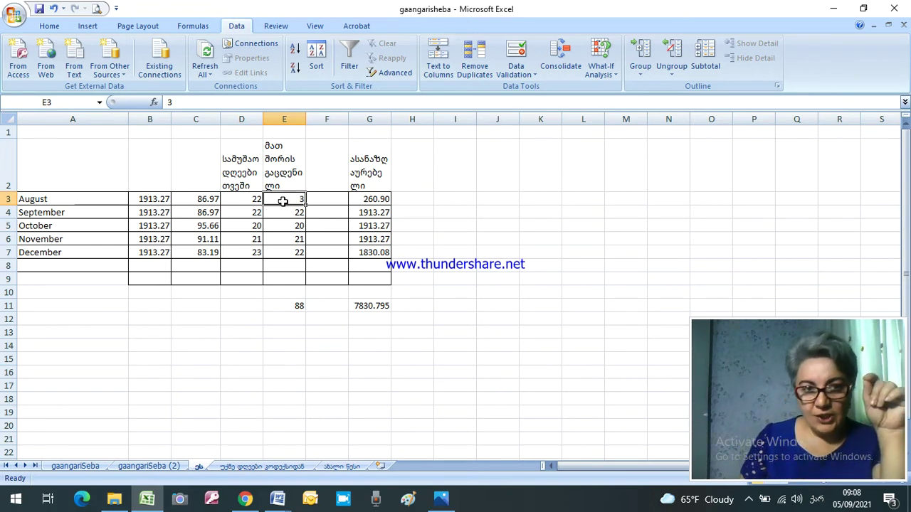
# Step: Return to the gaangariSeba (2) sheet, reset all filters and filter column B to August 2021 only
pyautogui.click(147, 466)
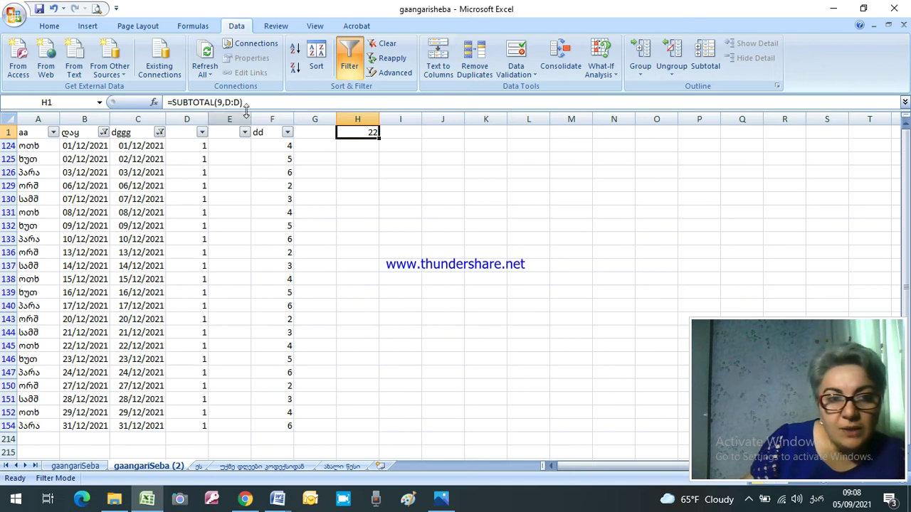
pyautogui.doubleClick(351, 45)
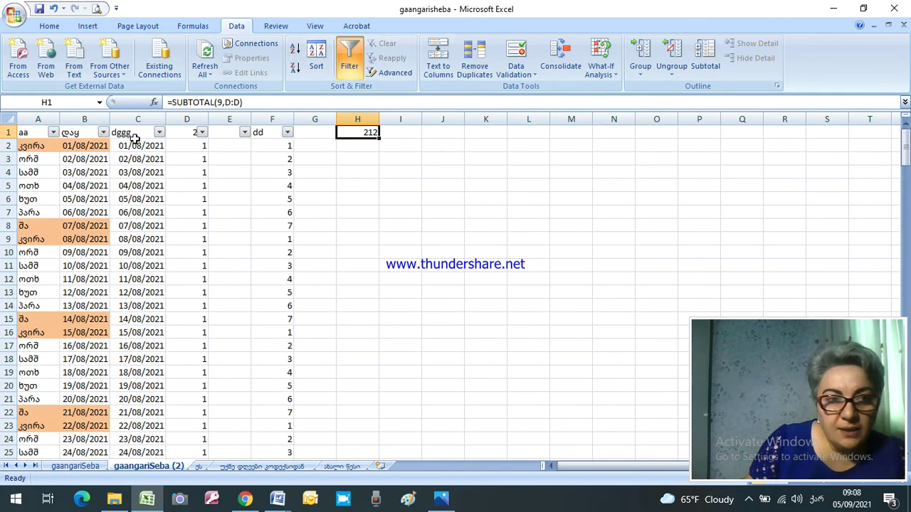
pyautogui.click(103, 132)
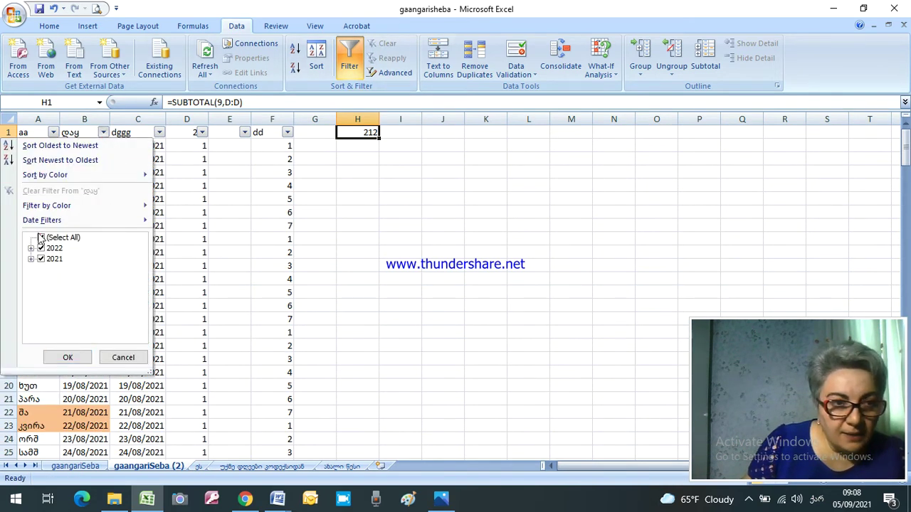
pyautogui.click(41, 238)
pyautogui.click(31, 259)
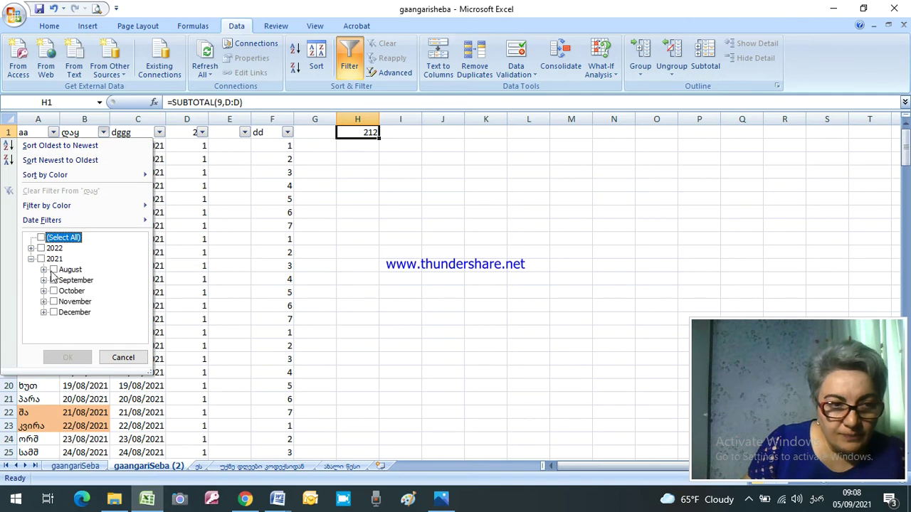
pyautogui.click(54, 269)
pyautogui.click(67, 358)
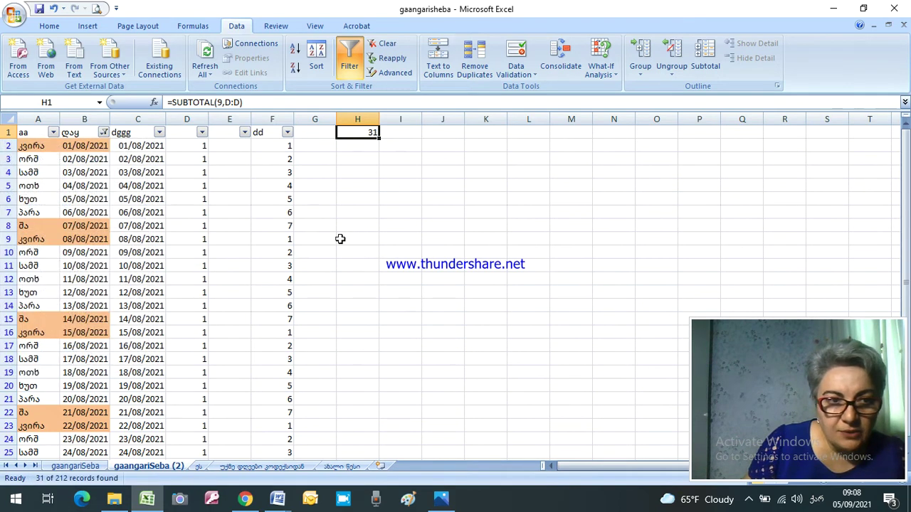
# Step: Examine the last working dates of August in column B: 30/08/2021, 31/08/2021 and 27/08/2021
pyautogui.scroll(-5, 208, 281)
pyautogui.scroll(-3, 208, 281)
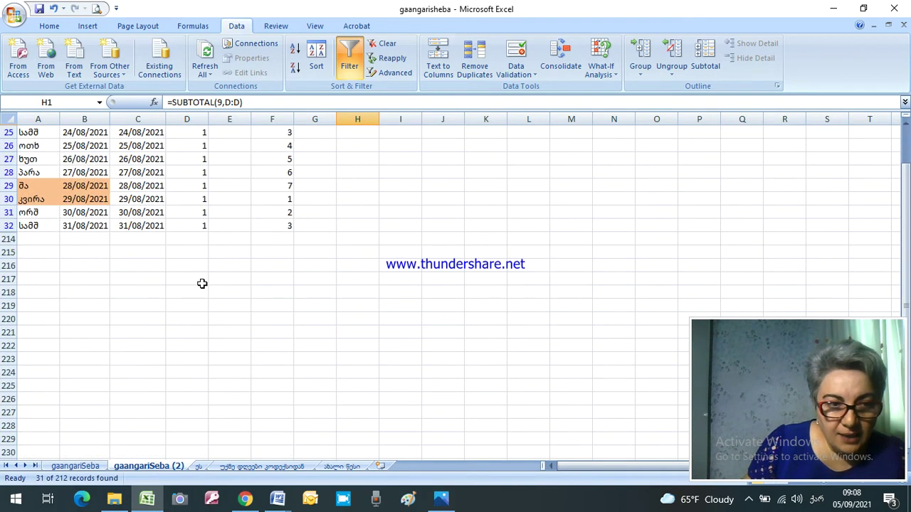
pyautogui.click(89, 212)
pyautogui.click(90, 226)
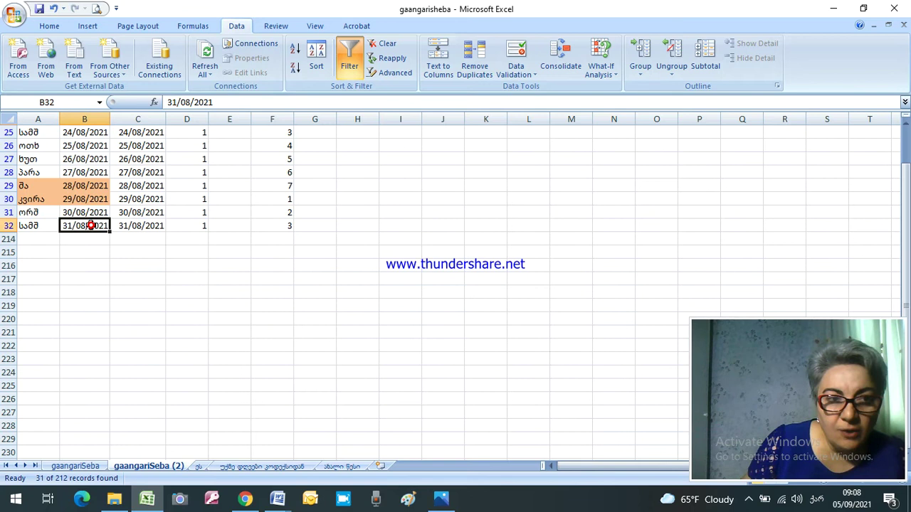
pyautogui.click(85, 173)
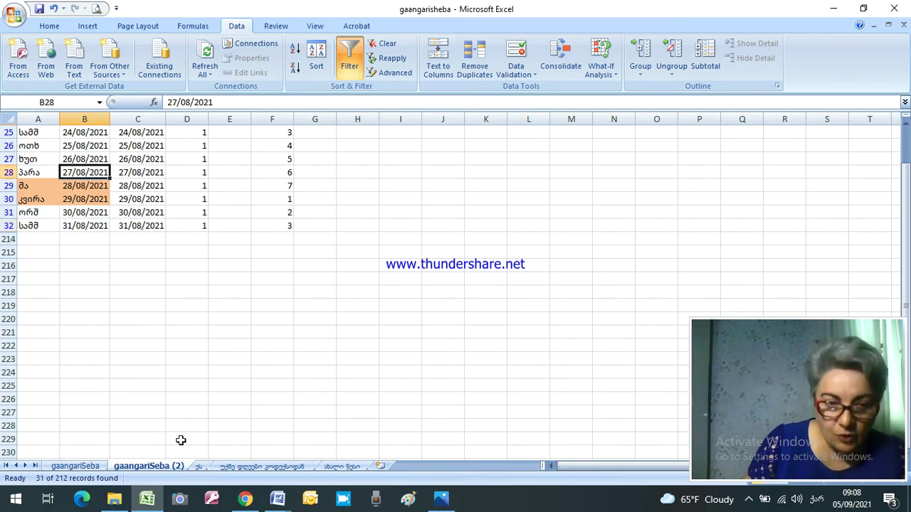
# Step: Check the missed days for August and December on the ეს sheet, and go back to the start of the gaangariSeba (2) table
pyautogui.click(199, 466)
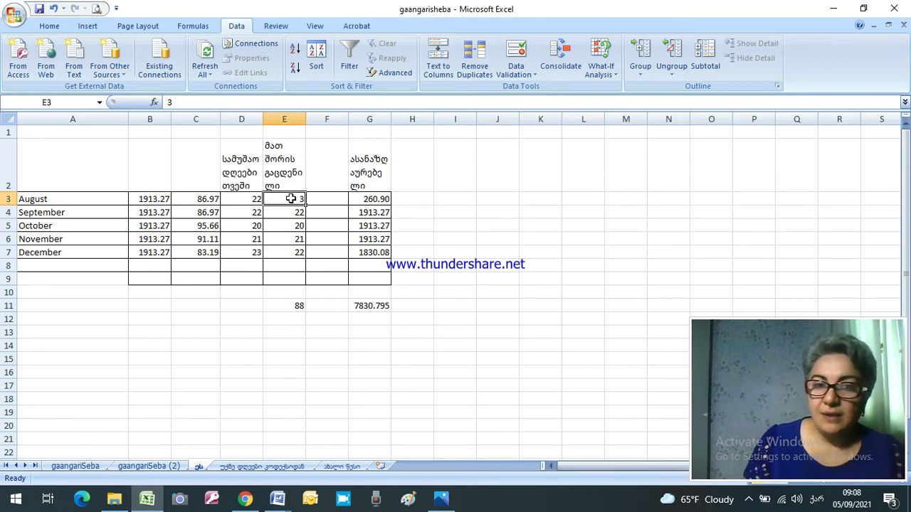
pyautogui.click(292, 254)
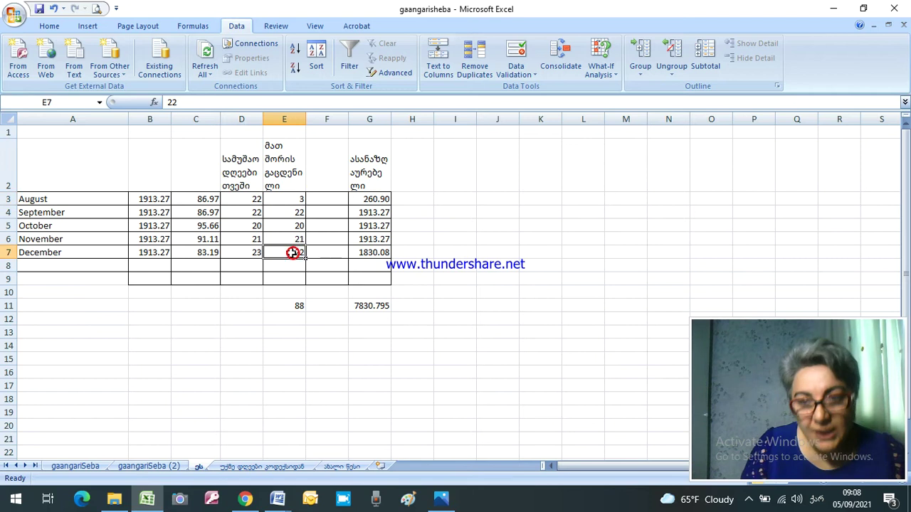
pyautogui.click(151, 466)
pyautogui.scroll(8, 128, 206)
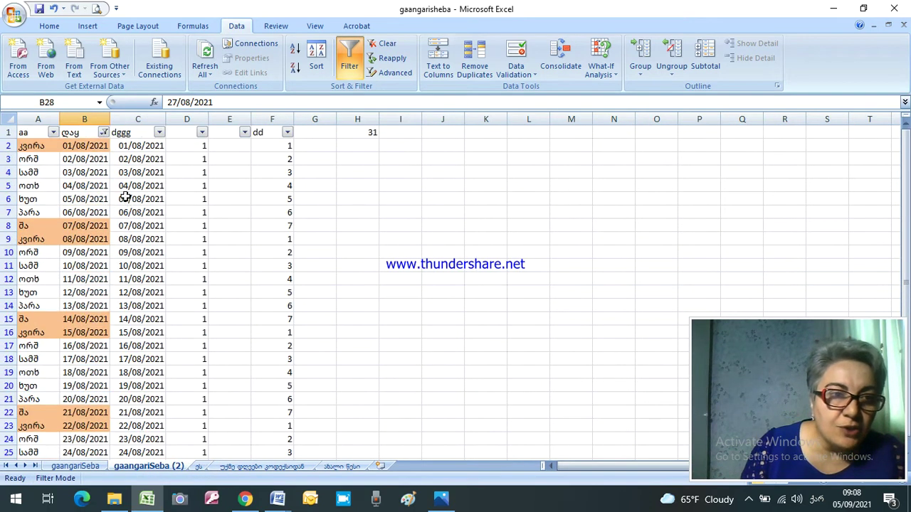
# Step: Change the column B date filter from August to December 2021 and select the last date of the month
pyautogui.click(104, 133)
pyautogui.click(31, 258)
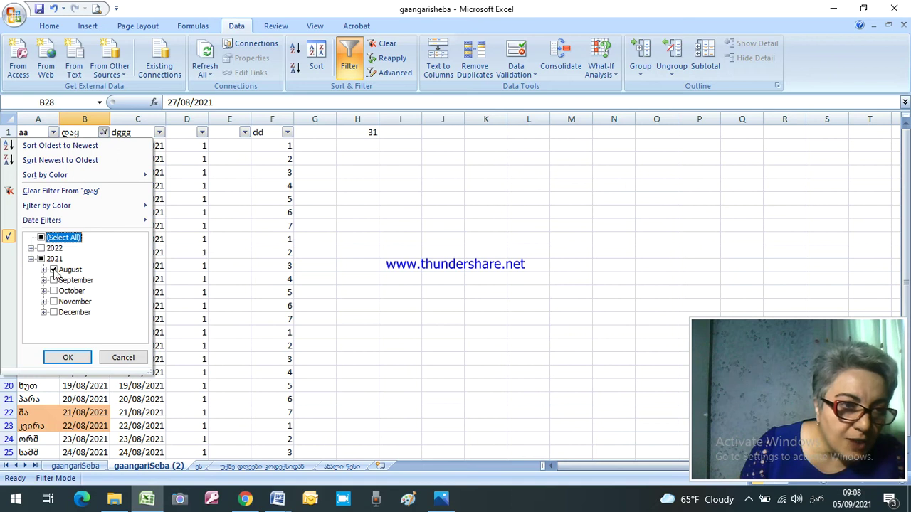
pyautogui.click(54, 270)
pyautogui.click(54, 313)
pyautogui.click(67, 357)
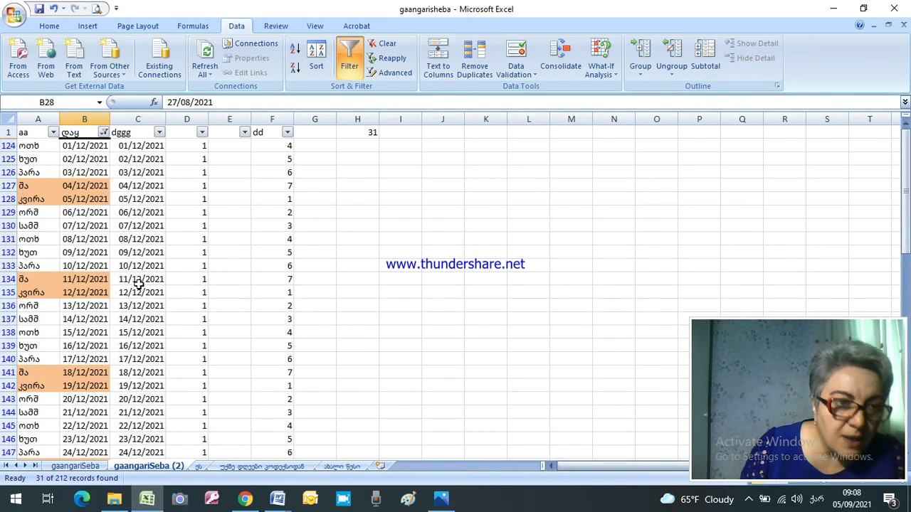
pyautogui.scroll(-6, 139, 285)
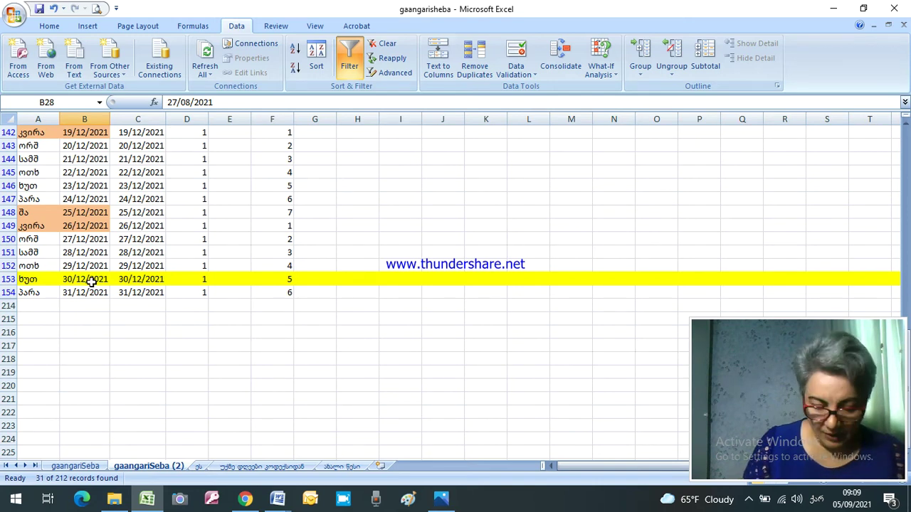
pyautogui.click(90, 294)
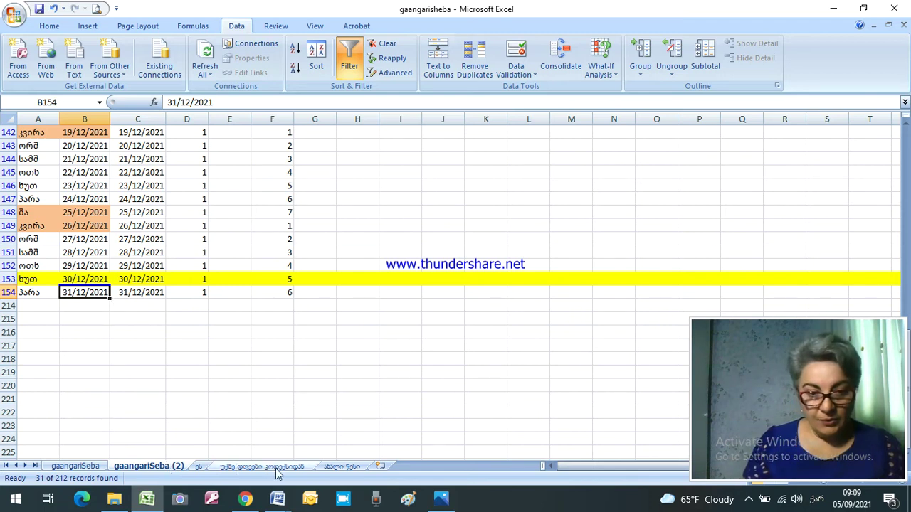
# Step: Open the ეს sheet and inspect the August daily-rate formula in C3 without changing it
pyautogui.click(198, 467)
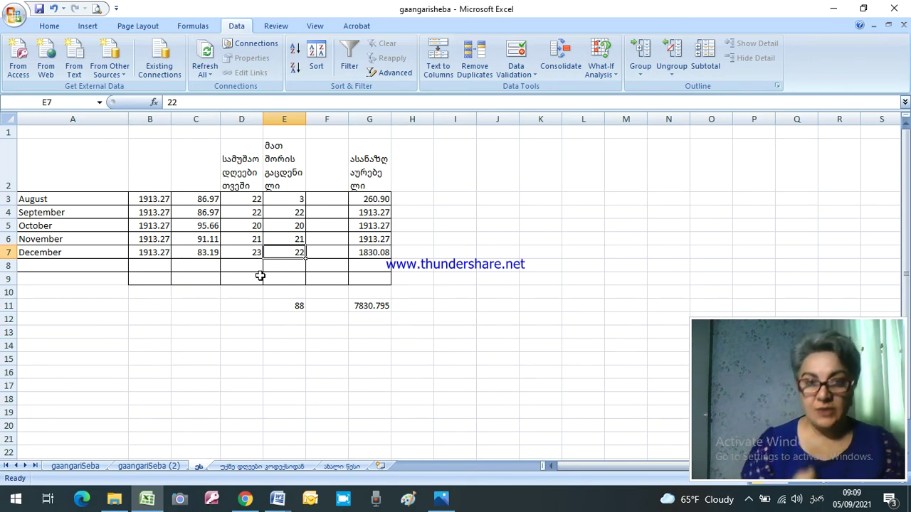
pyautogui.click(200, 201)
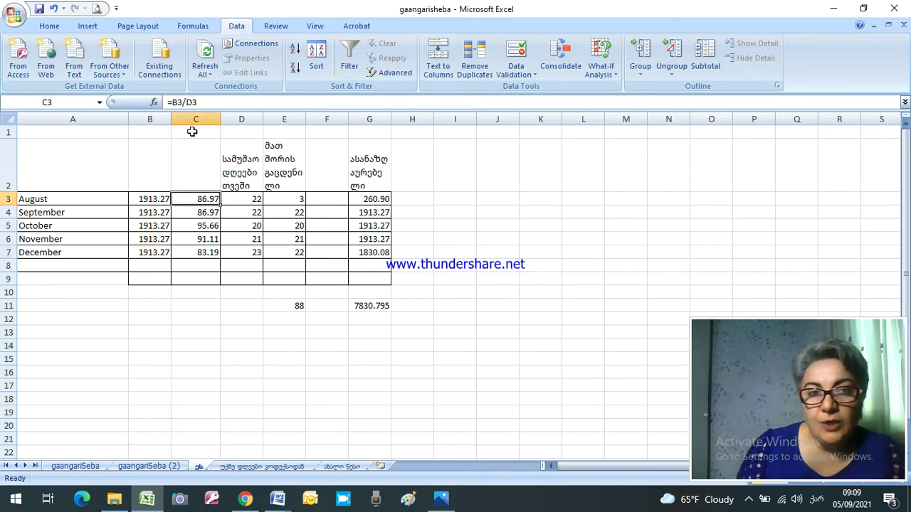
pyautogui.doubleClick(188, 199)
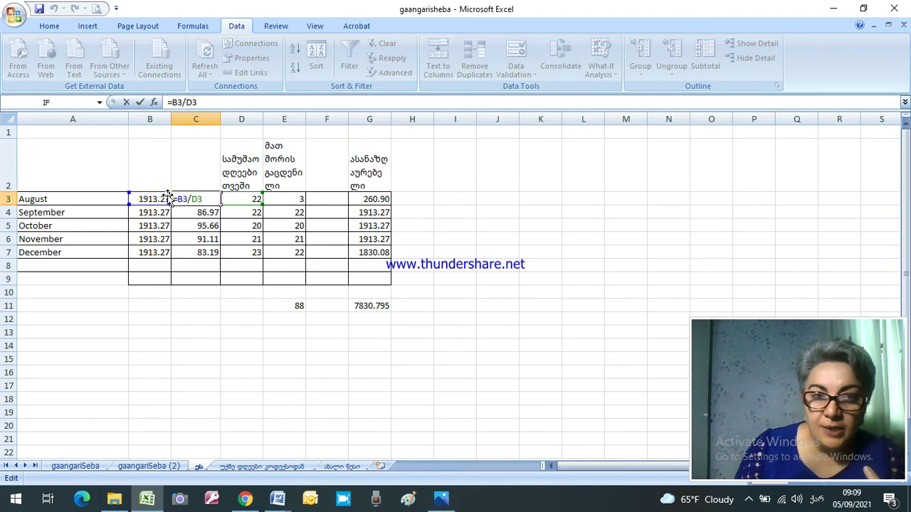
pyautogui.press('Return')
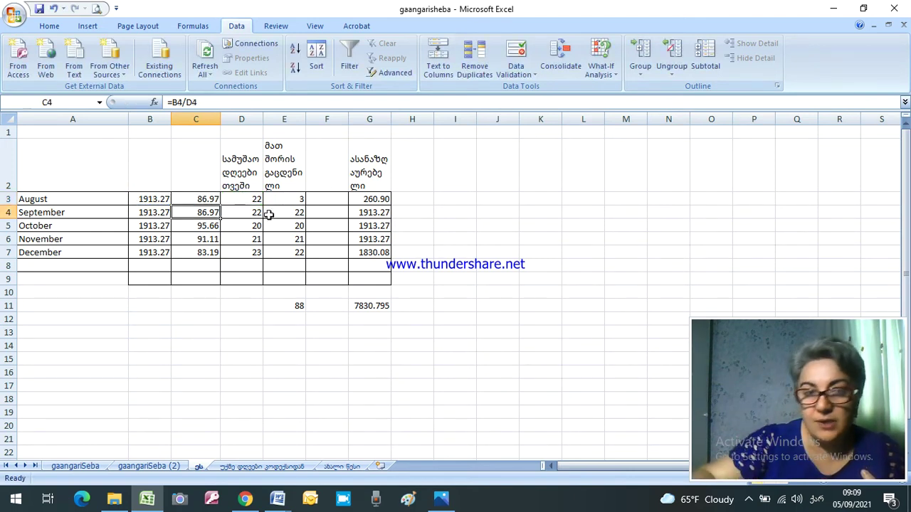
# Step: Re-enter the formula =B3/D3 in C3 and fill it down to the December row in C7
pyautogui.click(217, 198)
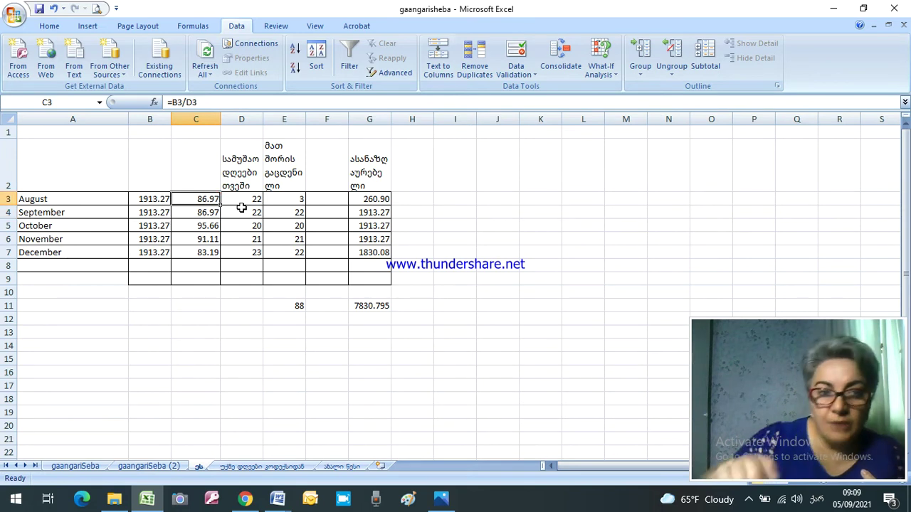
pyautogui.write('=')
pyautogui.click(135, 197)
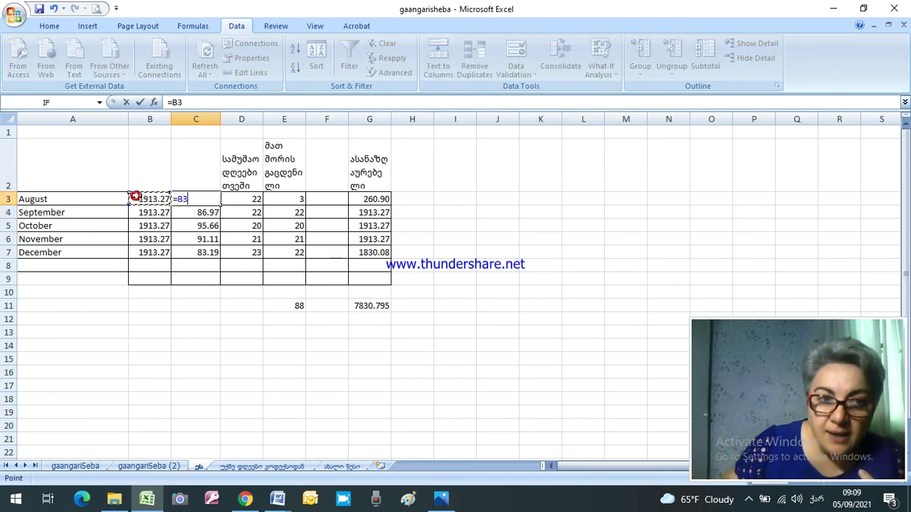
pyautogui.write('/')
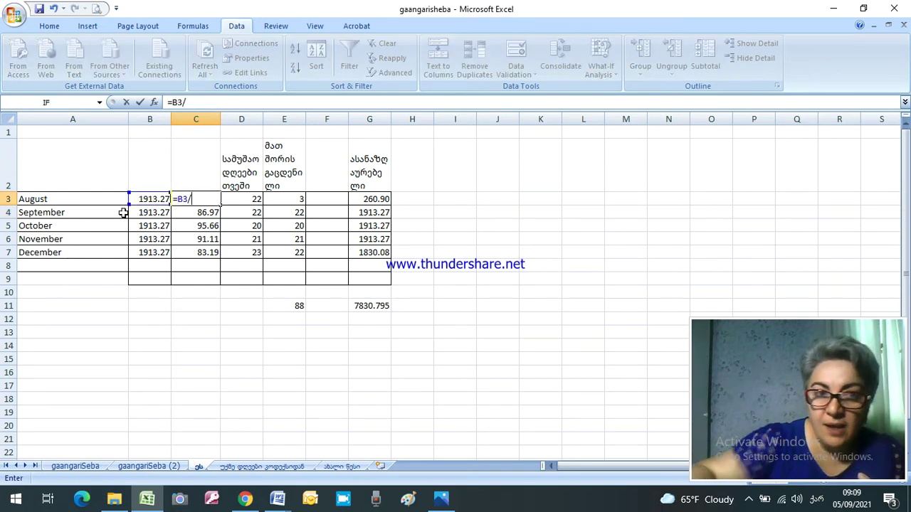
pyautogui.click(247, 201)
pyautogui.press('Return')
pyautogui.click(205, 200)
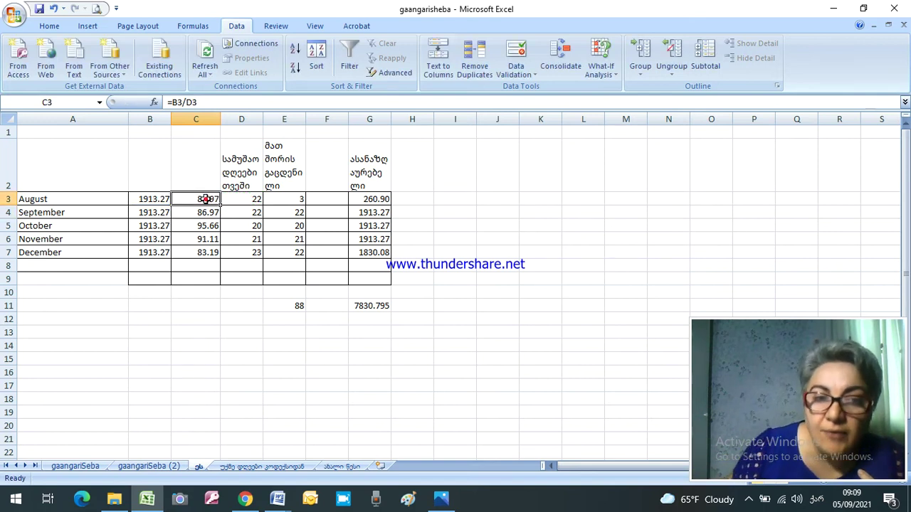
pyautogui.moveTo(220, 205); pyautogui.dragTo(214, 260)
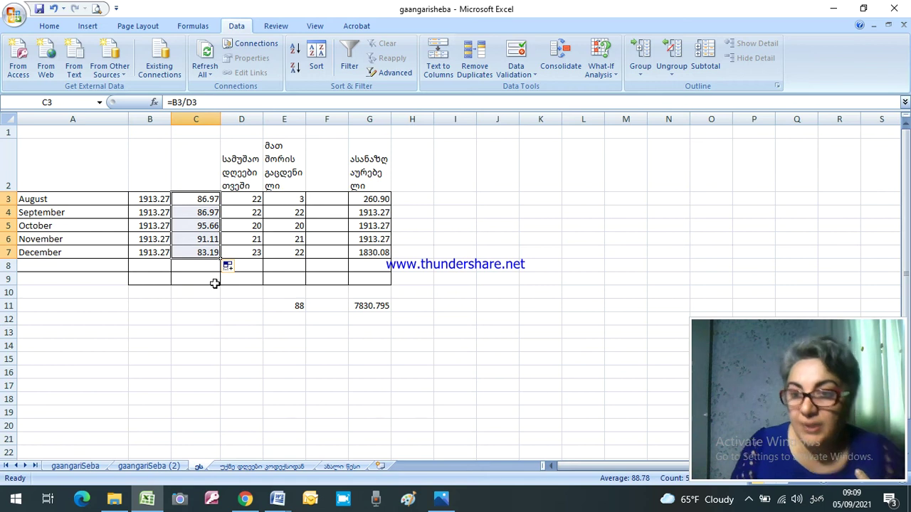
# Step: Inspect August's missed days in E3, its compensation formula in G3, and the total formulas in E11 and G11
pyautogui.click(293, 200)
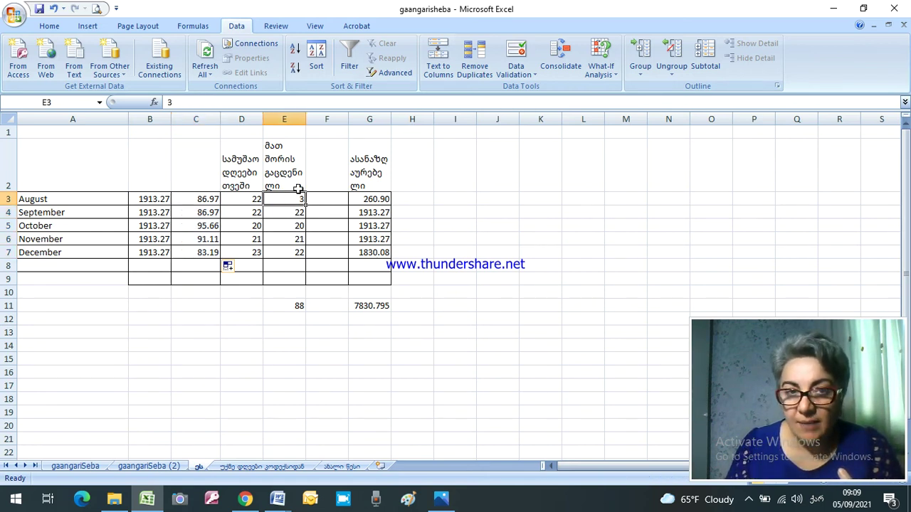
pyautogui.click(382, 199)
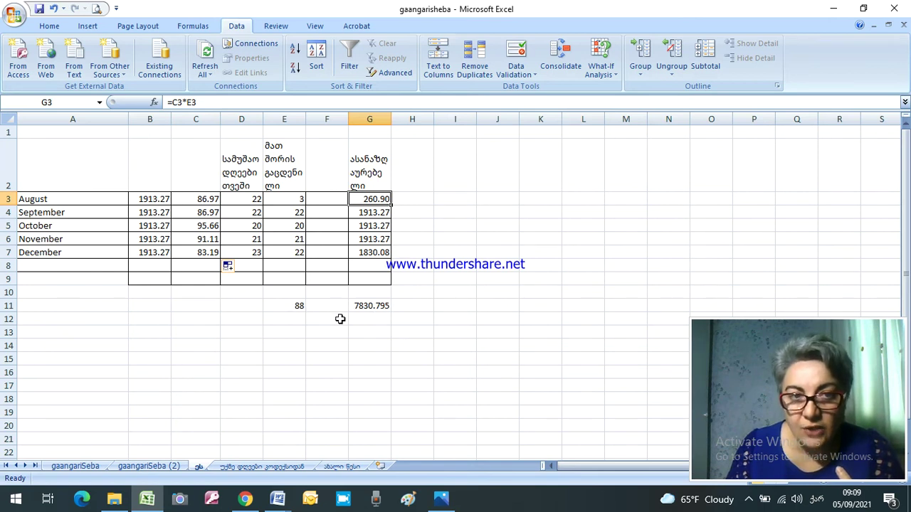
pyautogui.click(294, 307)
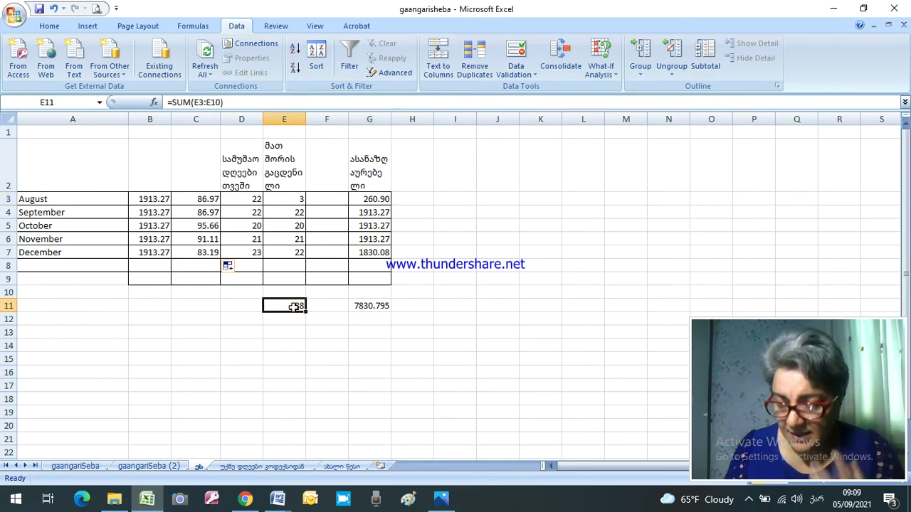
pyautogui.click(383, 307)
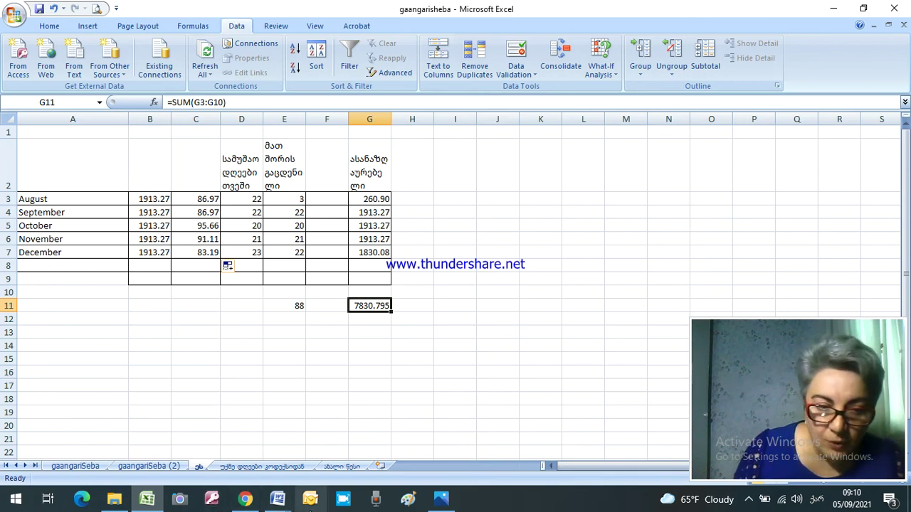
# Step: View the certificate photo დეკრეტული1.png, and switch to the Word document შევსება ნიმუში to review the completed sample form
pyautogui.click(443, 499)
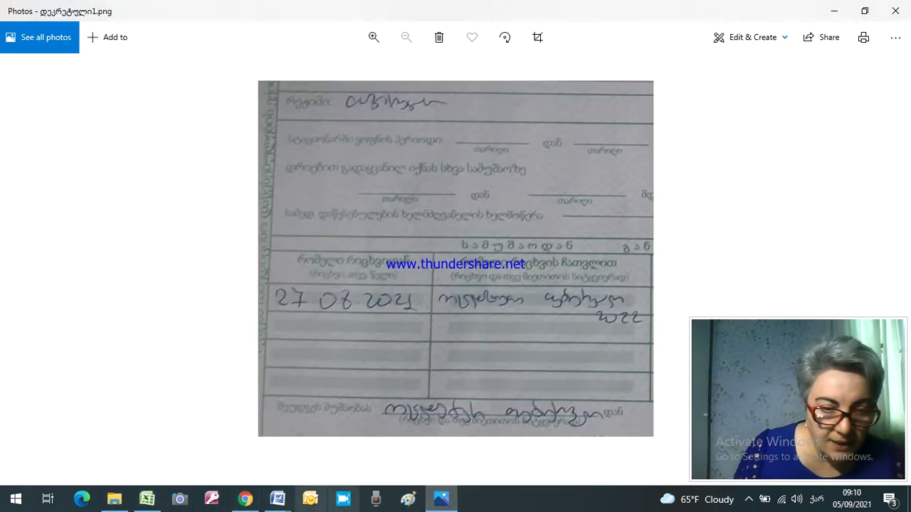
pyautogui.click(277, 499)
pyautogui.click(410, 468)
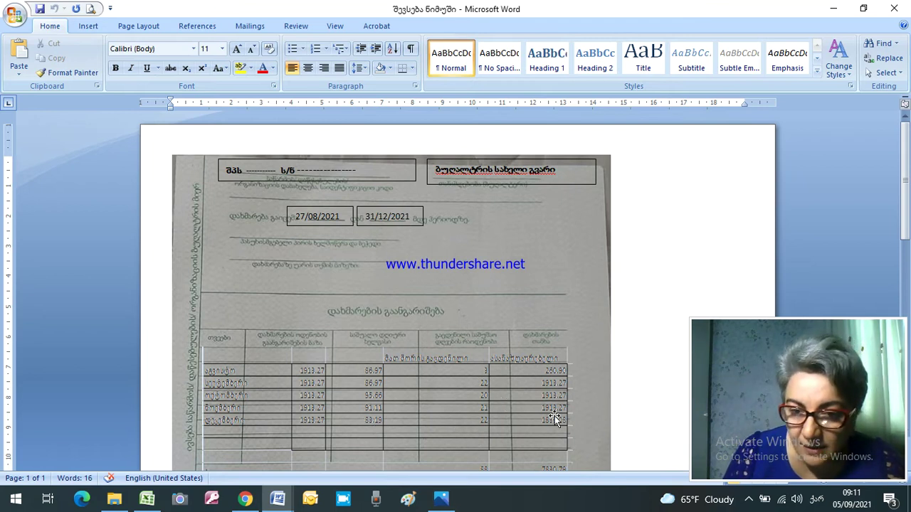
pyautogui.scroll(-3, 613, 354)
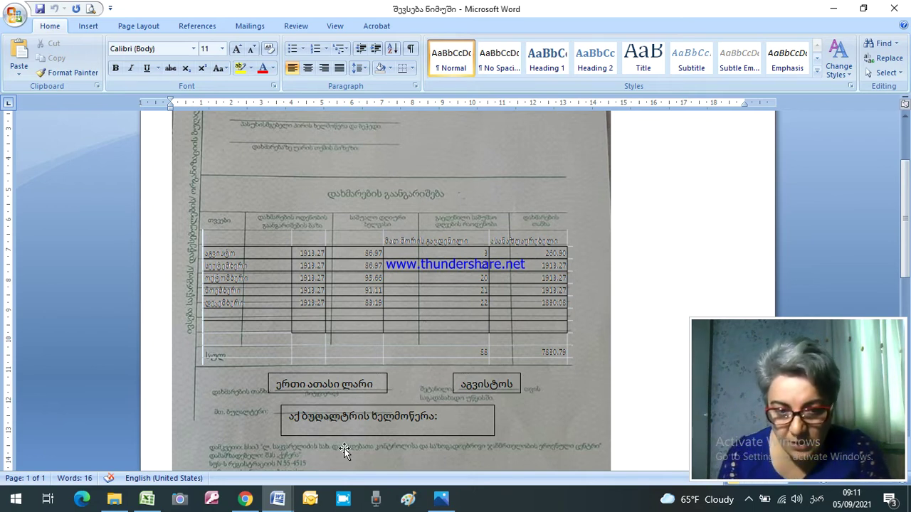
pyautogui.scroll(-1, 355, 434)
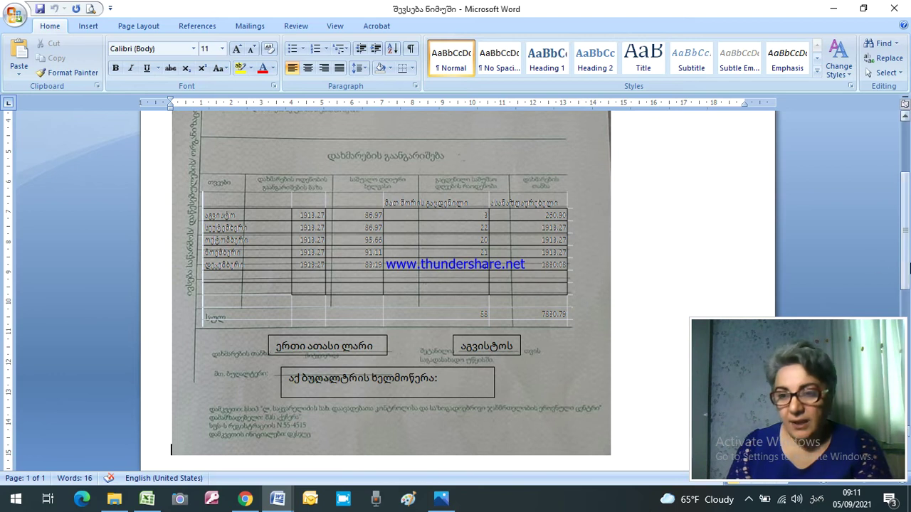
pyautogui.moveTo(905, 269); pyautogui.dragTo(900, 206)
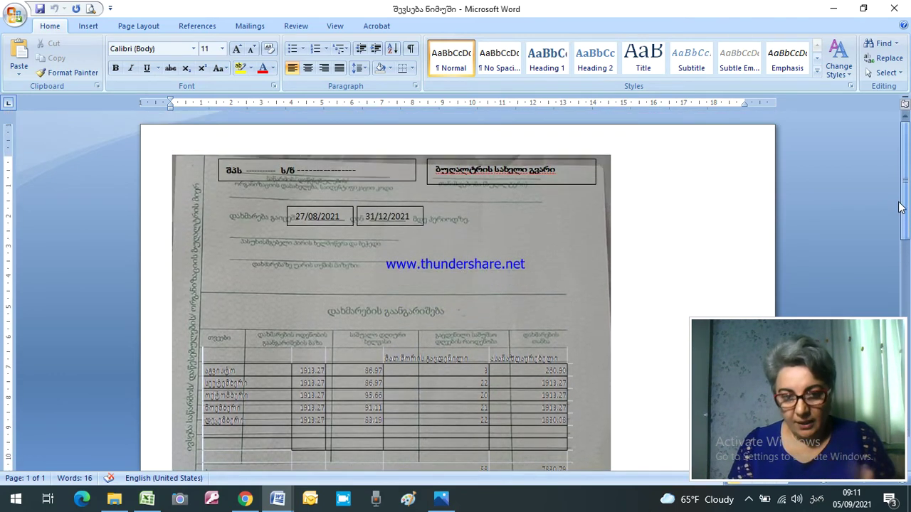
pyautogui.moveTo(899, 207); pyautogui.dragTo(895, 263)
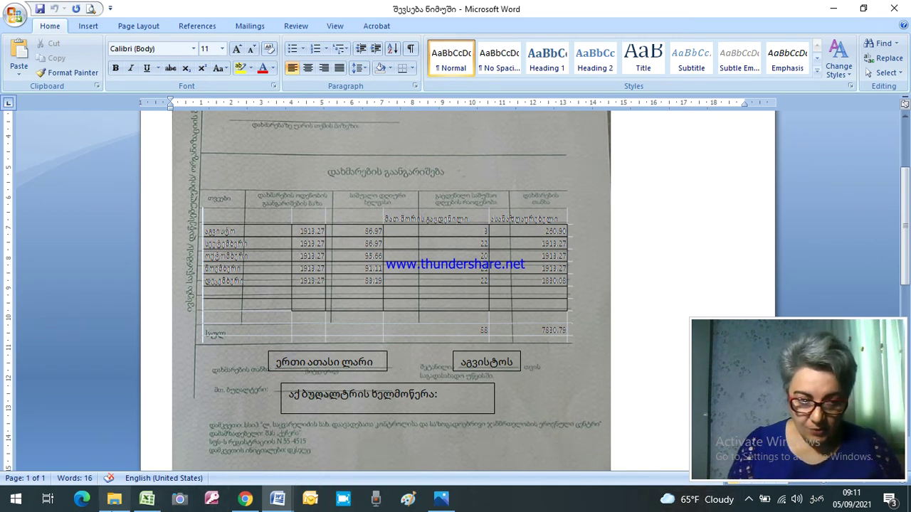
# Step: Open the mimartva da bankidan rekvizitebi document and review the letter from its header through the district blank to the director's signature line
pyautogui.click(106, 501)
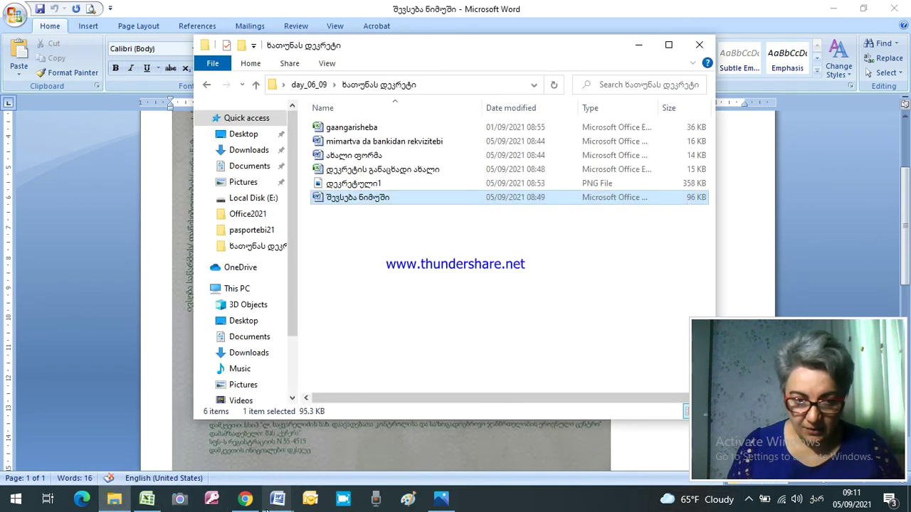
pyautogui.moveTo(276, 503)
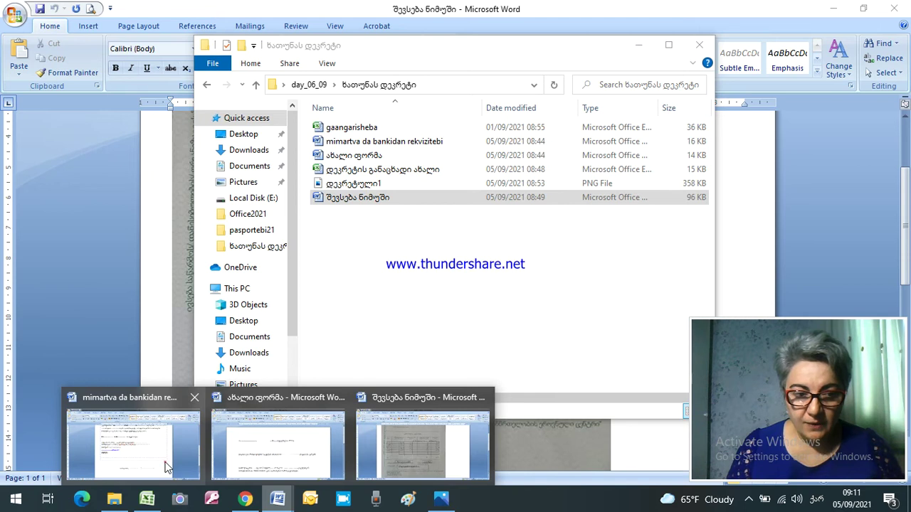
pyautogui.click(164, 466)
pyautogui.scroll(8, 407, 427)
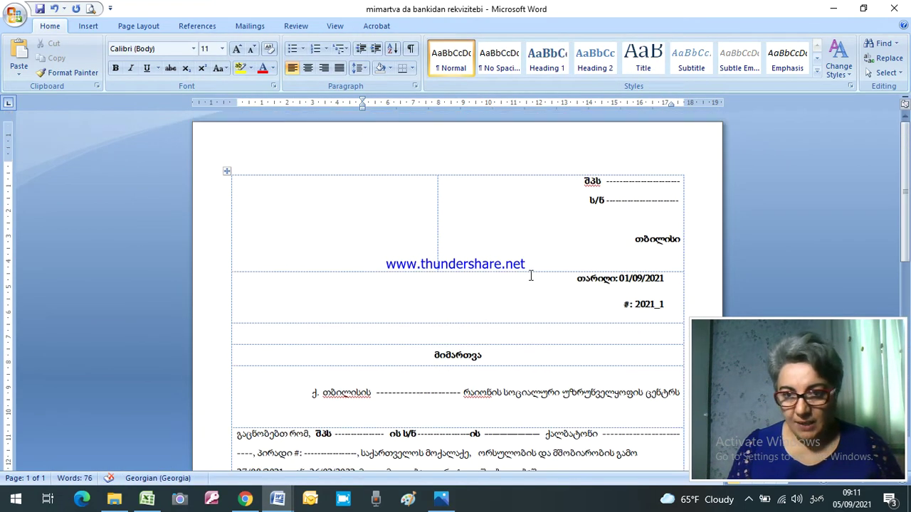
pyautogui.scroll(-3, 526, 308)
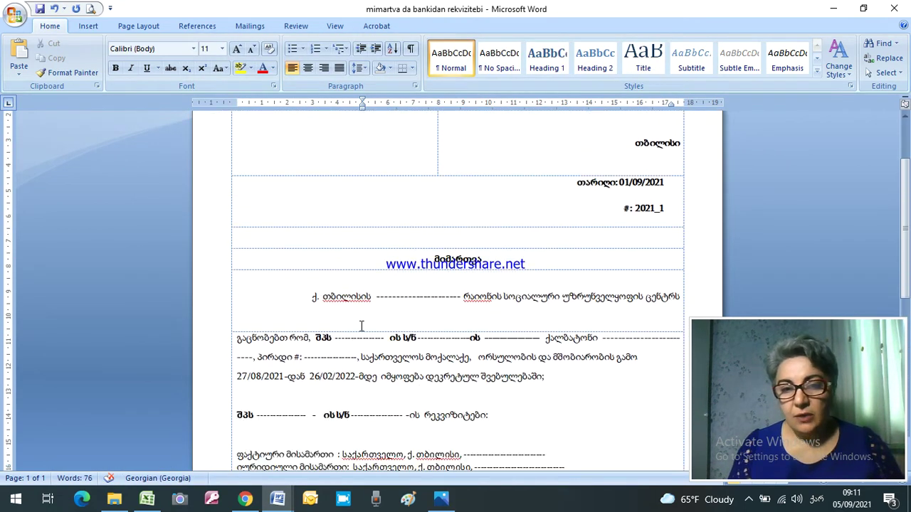
pyautogui.click(376, 299)
pyautogui.moveTo(377, 298); pyautogui.dragTo(459, 300)
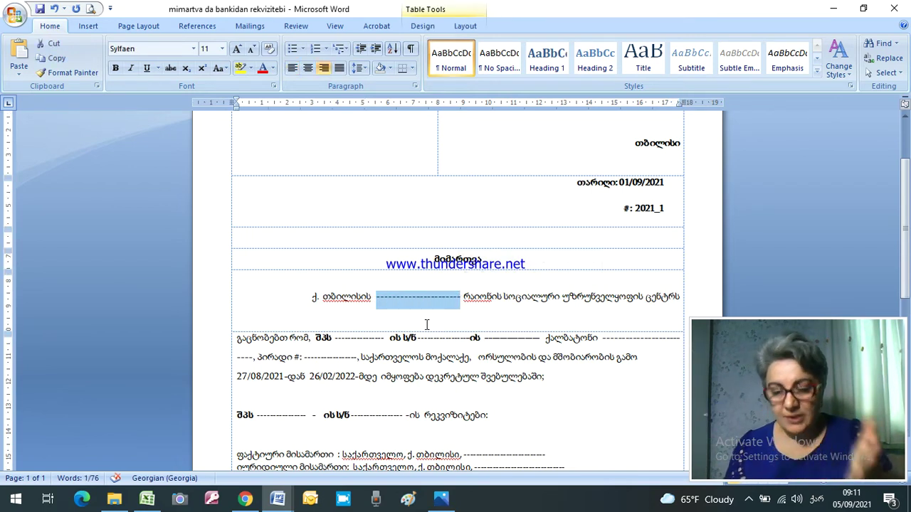
pyautogui.scroll(-2, 423, 331)
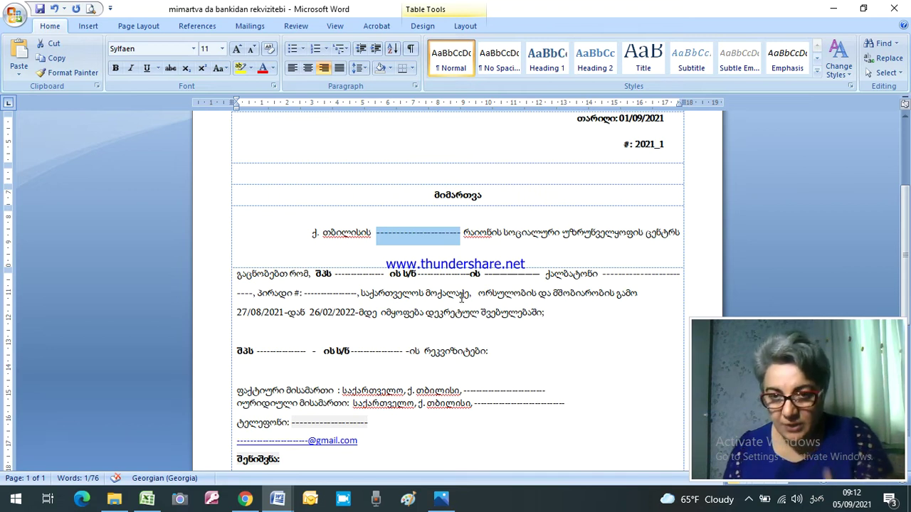
pyautogui.scroll(-2, 630, 299)
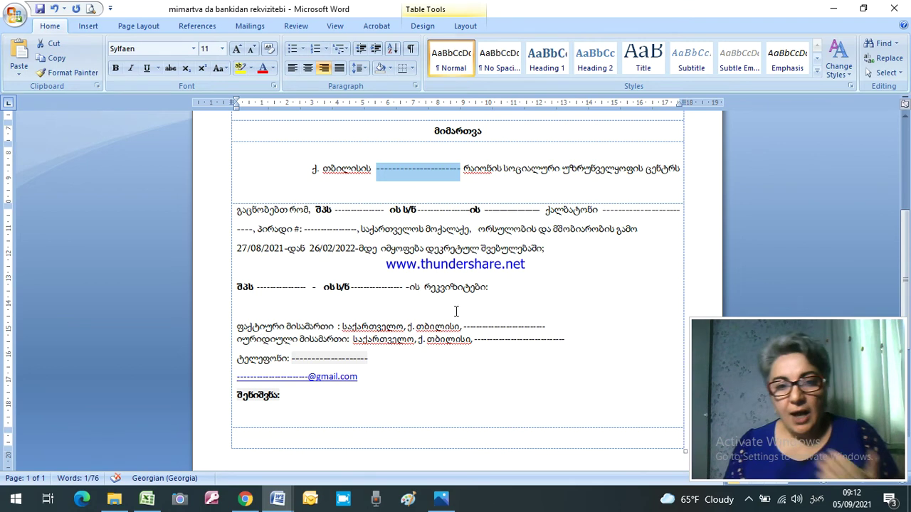
pyautogui.scroll(-2, 383, 423)
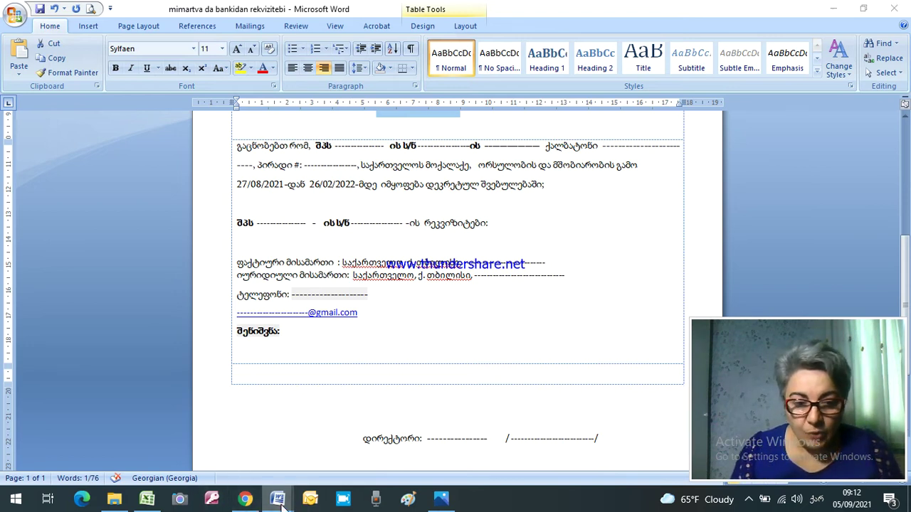
# Step: Switch to the ახალი ფორმა document and read the cover letter down to the employer's signature line
pyautogui.moveTo(281, 504)
pyautogui.click(280, 466)
pyautogui.scroll(-2, 476, 348)
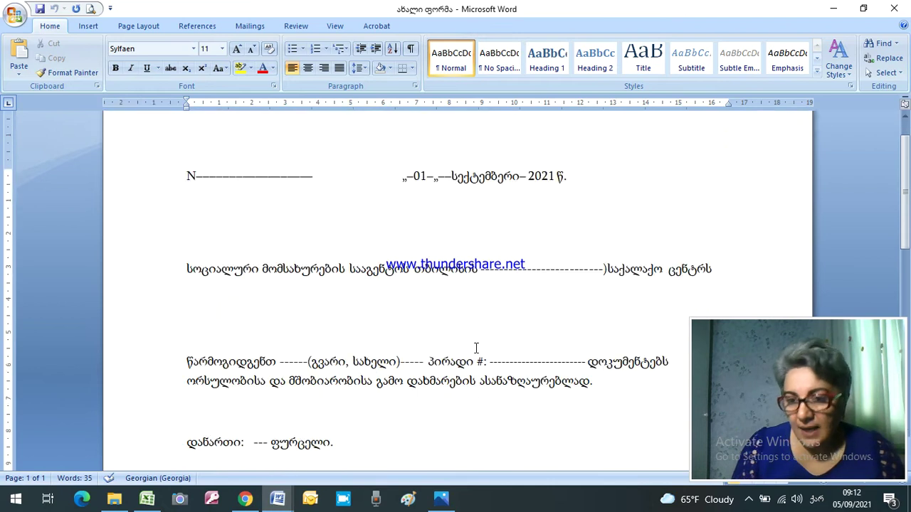
pyautogui.scroll(-3, 476, 348)
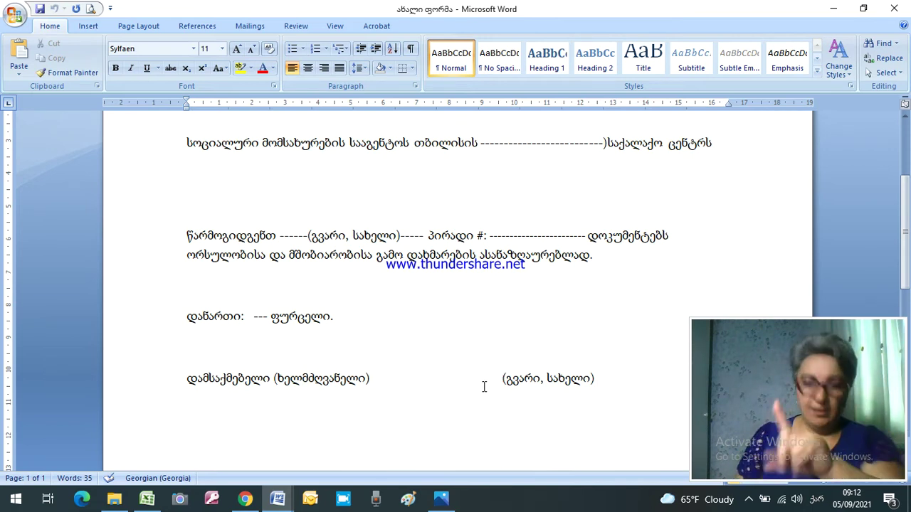
# Step: Open the დეკრეტის განაცხადი ახალი workbook and go through the employer and employee identification cells C11 to F11
pyautogui.click(147, 498)
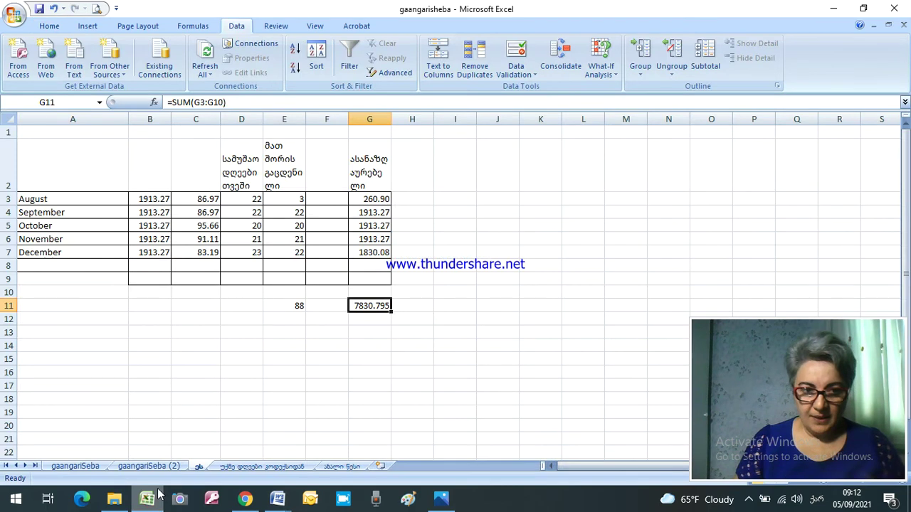
pyautogui.click(113, 501)
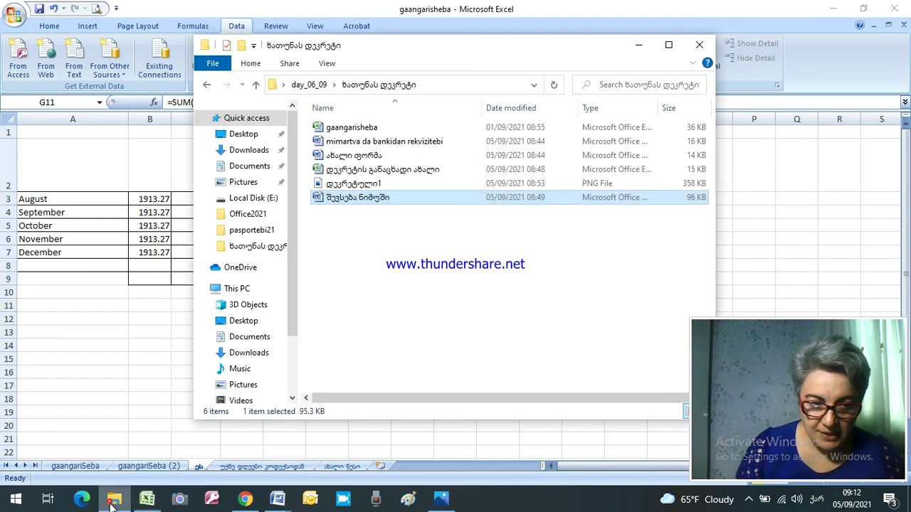
pyautogui.doubleClick(417, 175)
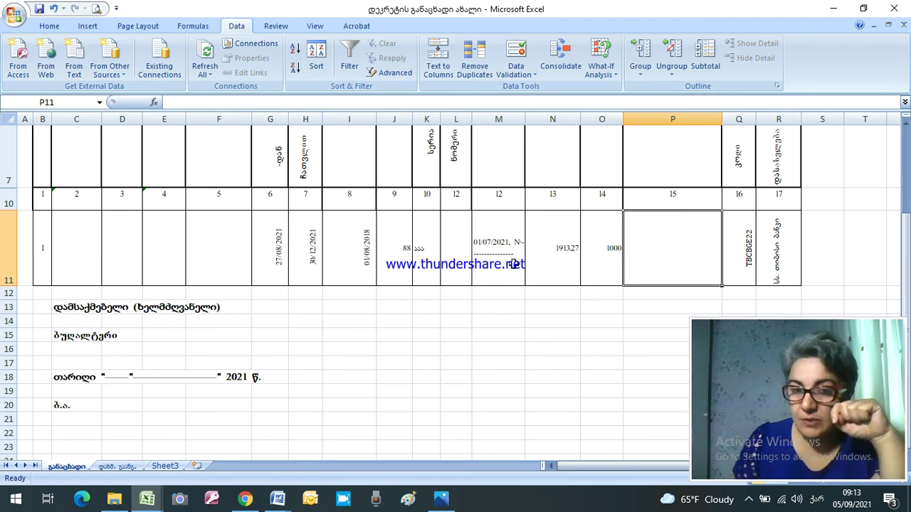
pyautogui.click(68, 247)
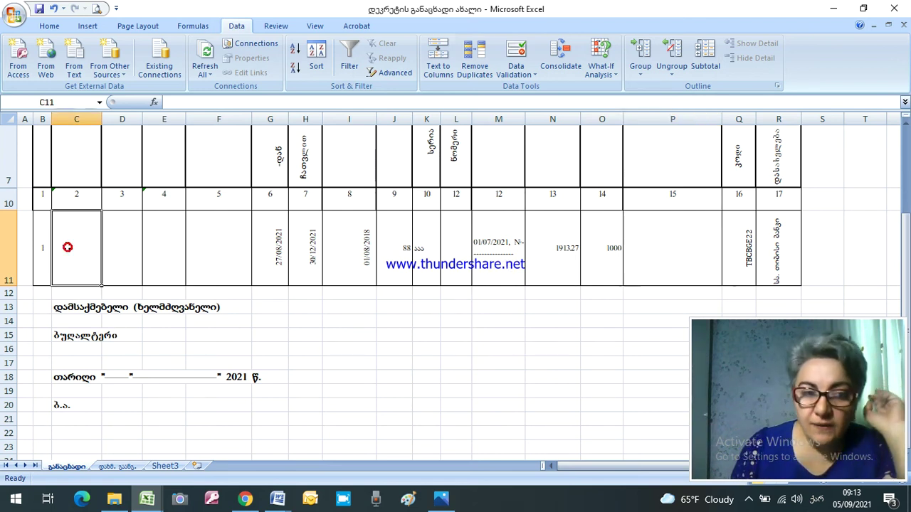
pyautogui.click(128, 254)
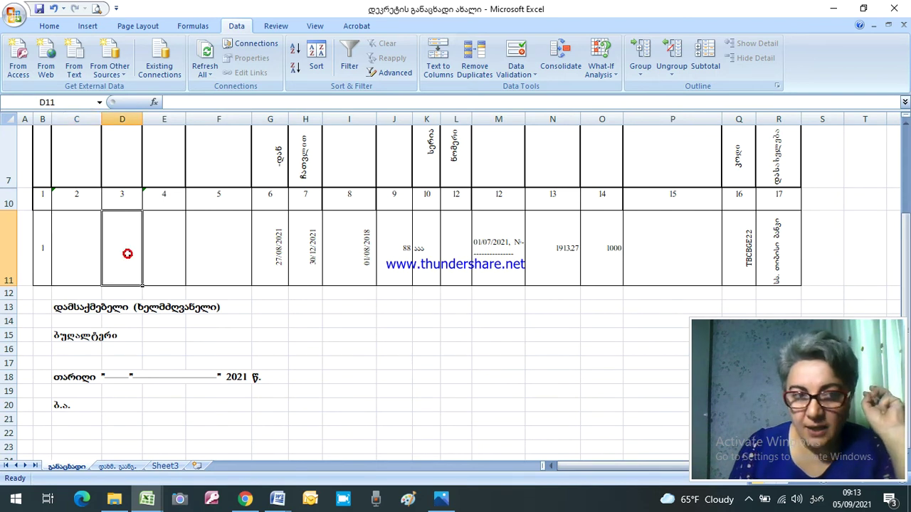
pyautogui.click(169, 260)
pyautogui.click(224, 260)
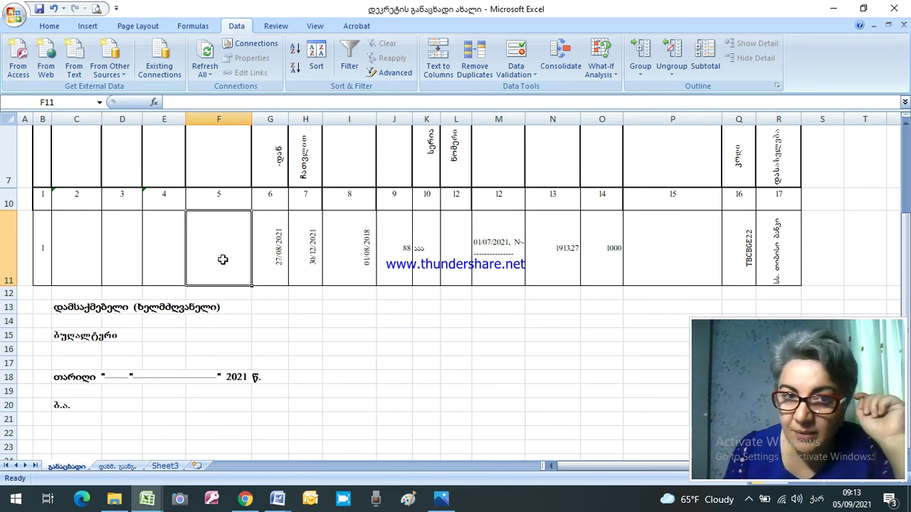
# Step: Inspect the leave period, employment start date, funded working days, and sick-leave certificate series and number in cells G11 to L11
pyautogui.click(270, 268)
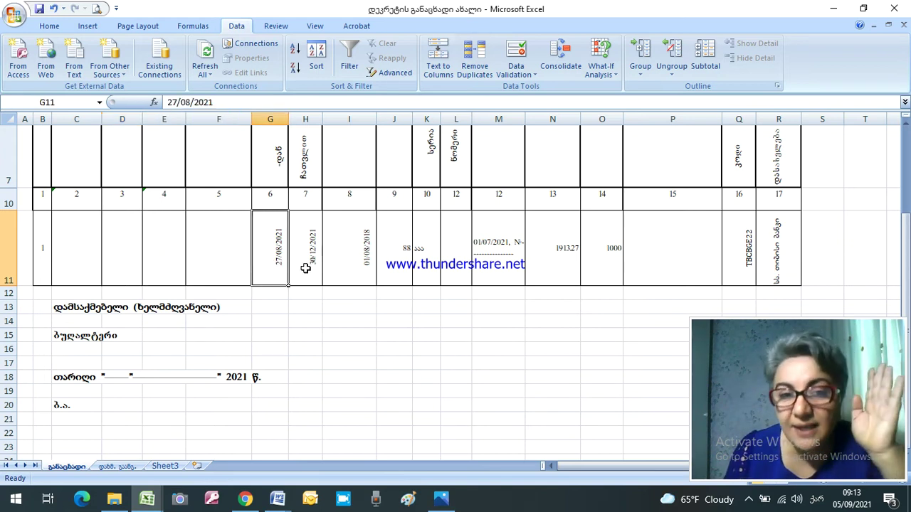
pyautogui.click(306, 268)
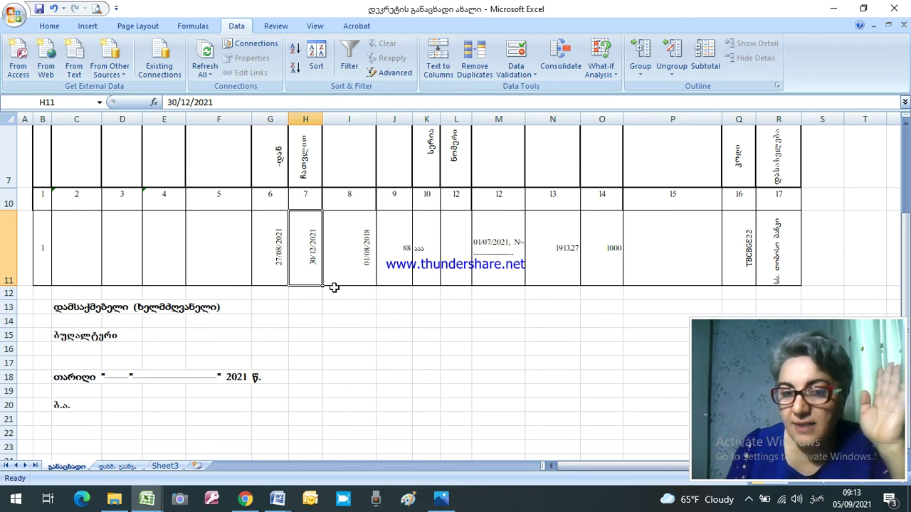
pyautogui.click(362, 267)
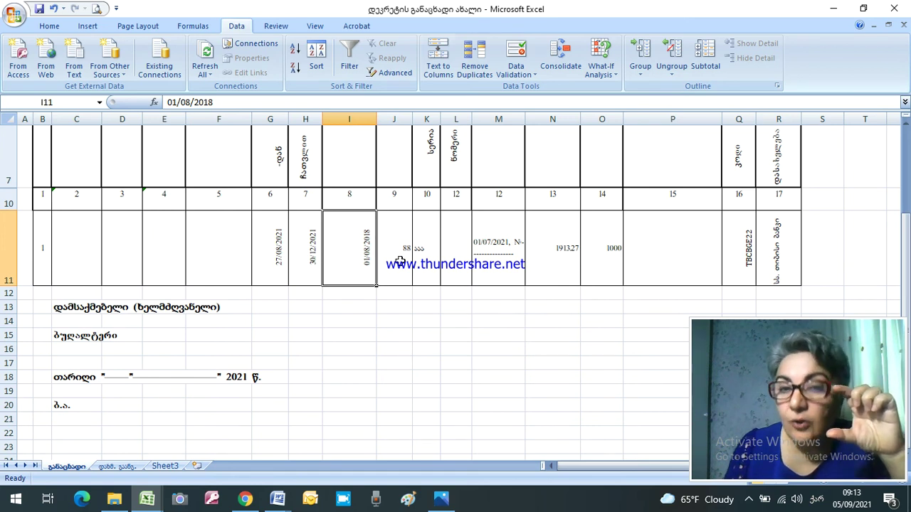
pyautogui.click(396, 258)
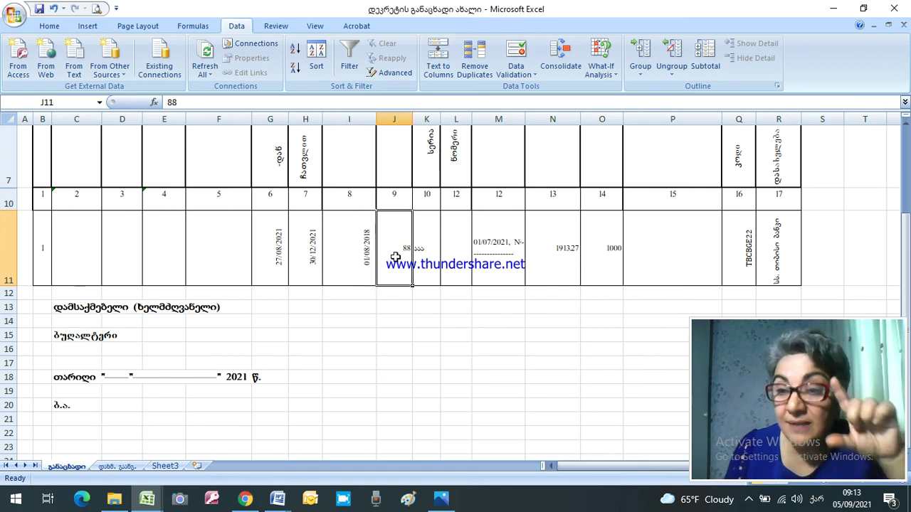
pyautogui.click(430, 258)
pyautogui.click(456, 261)
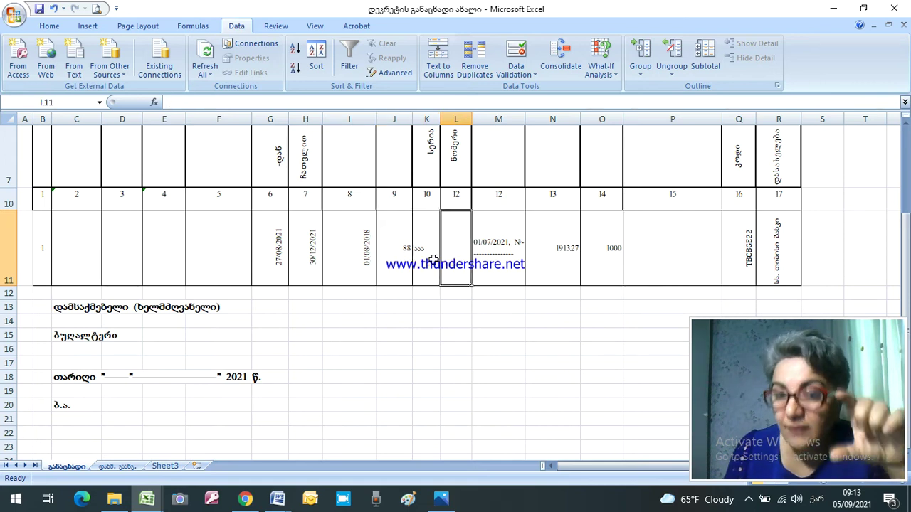
# Step: Review the birth document, compensation base and requested amount in M11 to O11, and the application's title and column headings
pyautogui.click(510, 260)
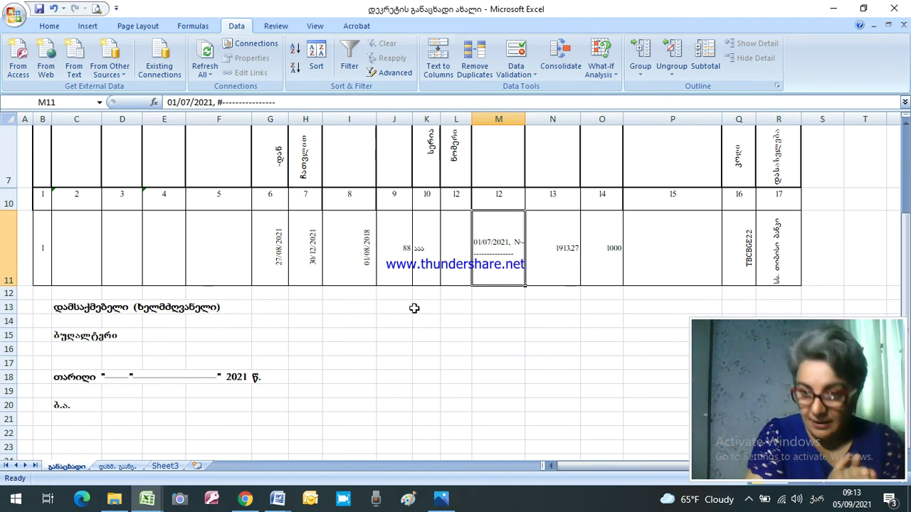
pyautogui.click(557, 262)
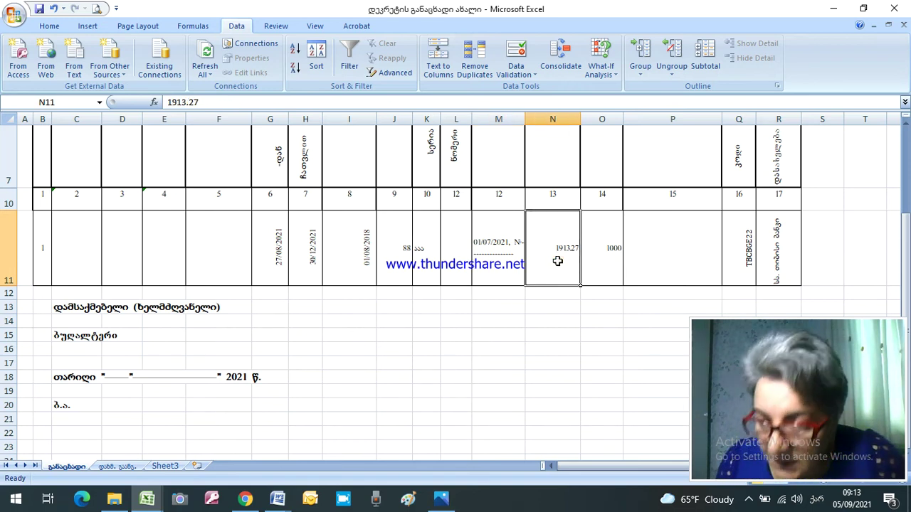
pyautogui.click(603, 260)
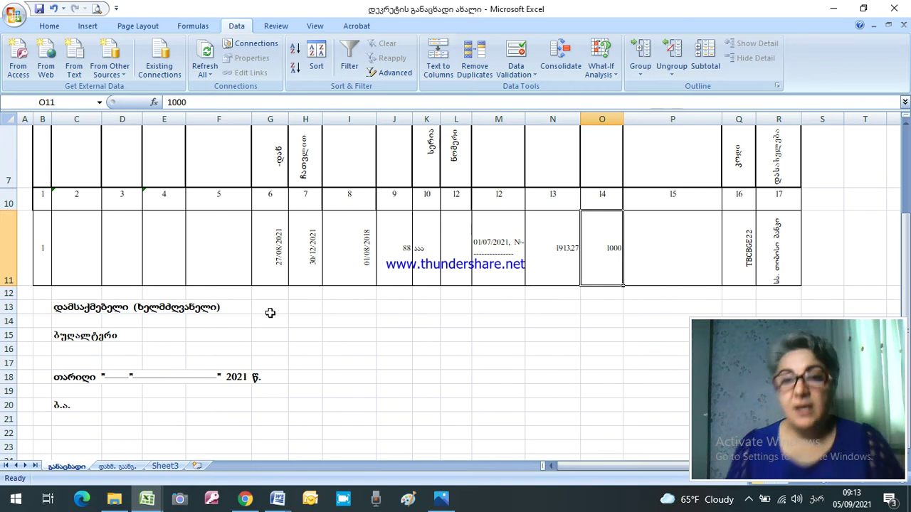
pyautogui.scroll(3, 299, 346)
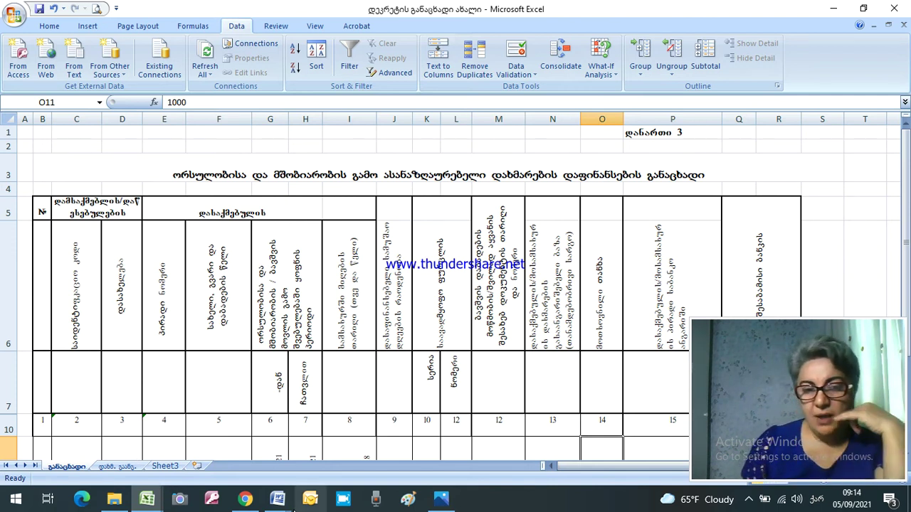
# Step: Switch to the mimartva da bankidan rekvizitebi letter in Word, and reread the ახალი ფორმა cover letter from its number and date line to the signature line
pyautogui.moveTo(278, 501)
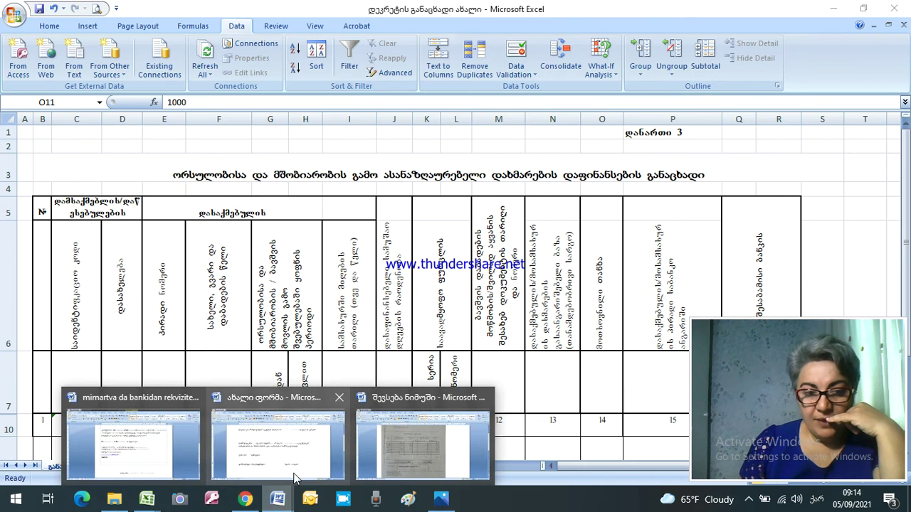
pyautogui.click(151, 456)
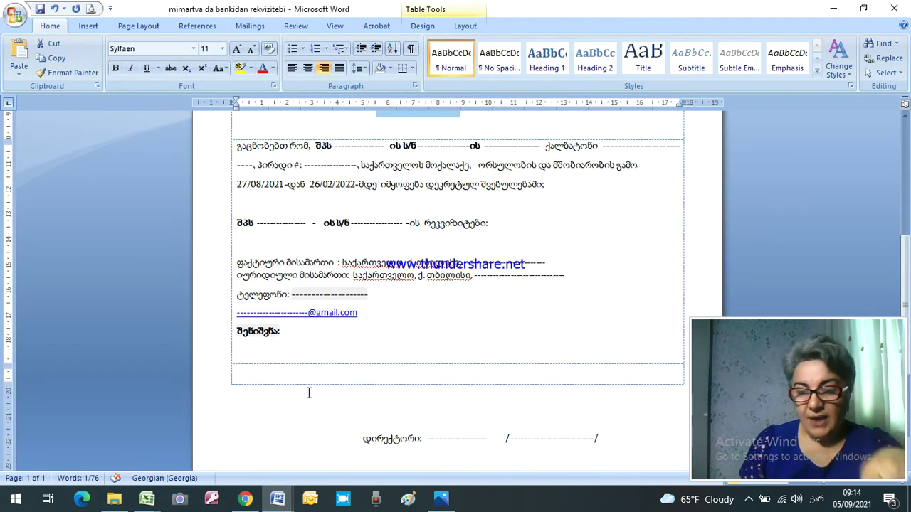
pyautogui.moveTo(277, 500)
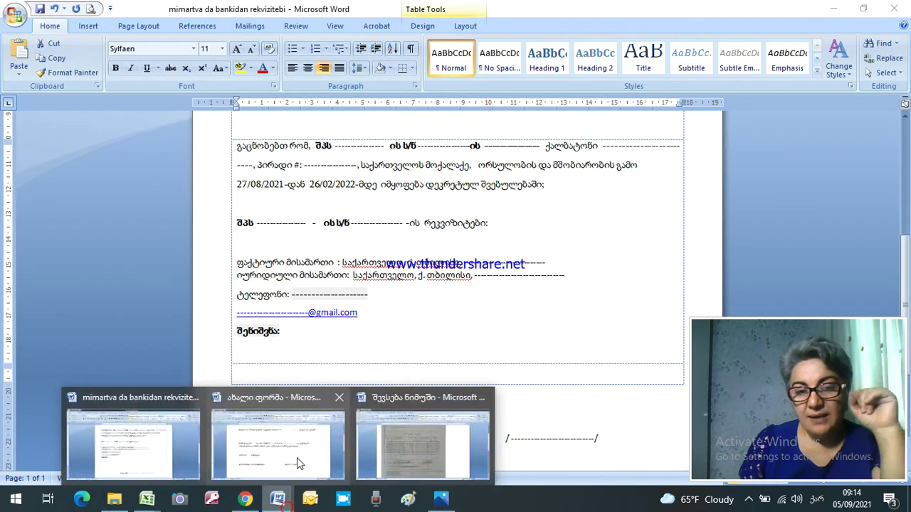
pyautogui.click(297, 458)
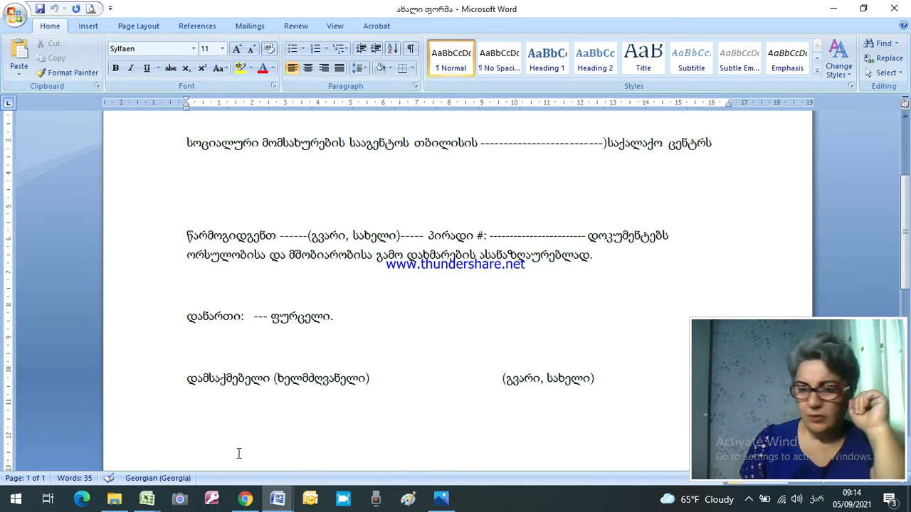
pyautogui.scroll(-2, 252, 421)
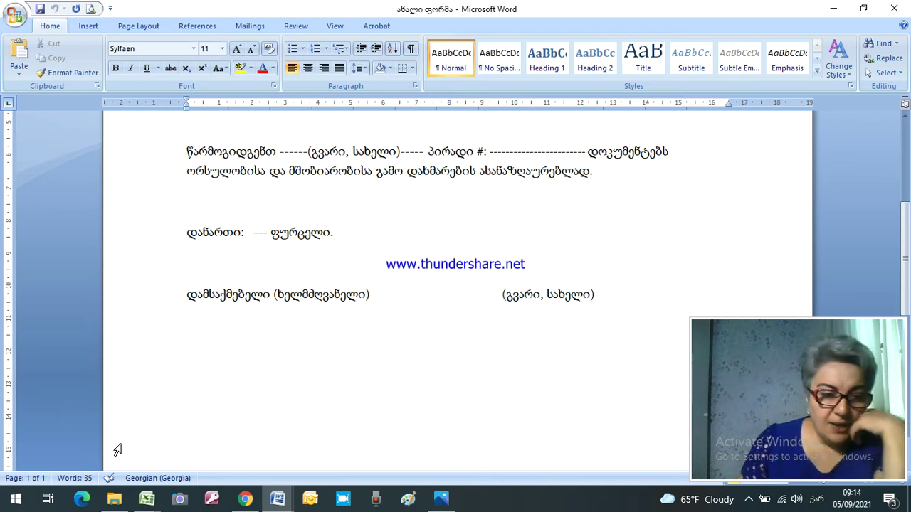
pyautogui.scroll(6, 300, 388)
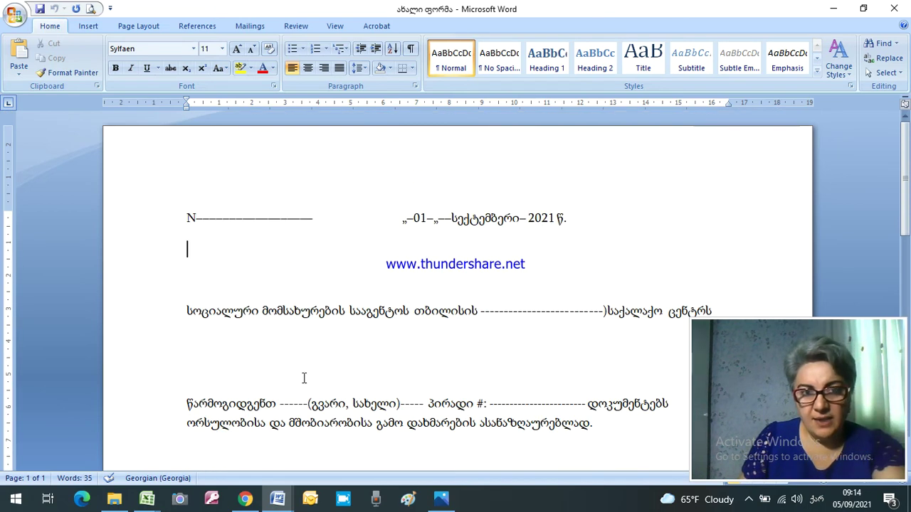
pyautogui.scroll(-2, 303, 377)
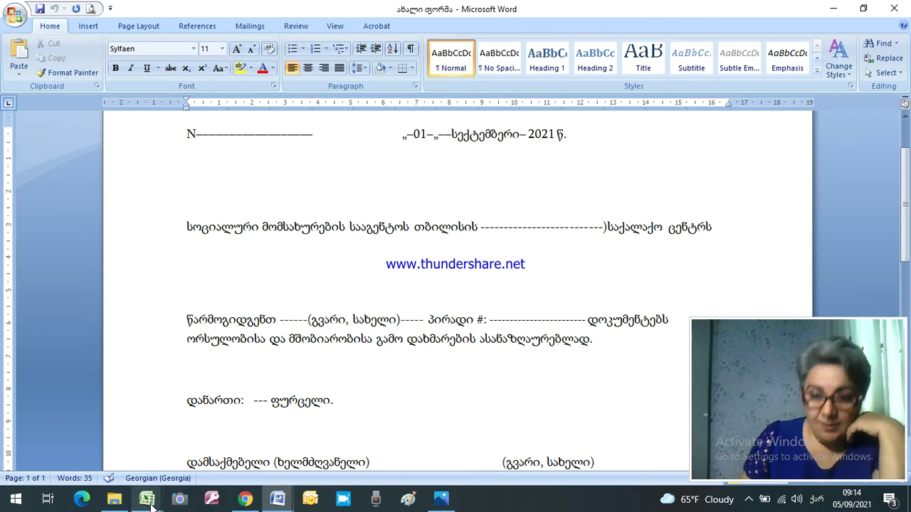
# Step: Return to the დეკრეტის განაცხადი ახალი workbook in Excel, and switch to Chrome to view the maternity leave regulation on matsne.gov.ge
pyautogui.moveTo(150, 502)
pyautogui.click(188, 458)
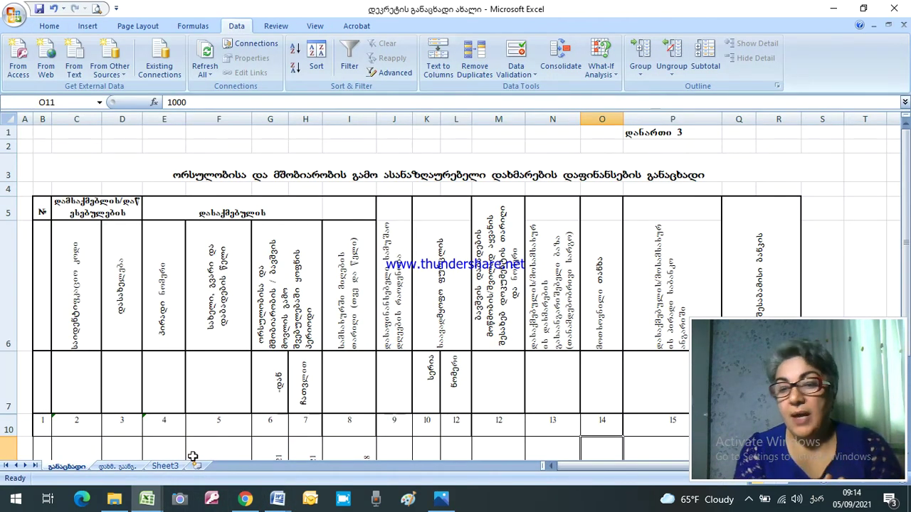
pyautogui.click(245, 499)
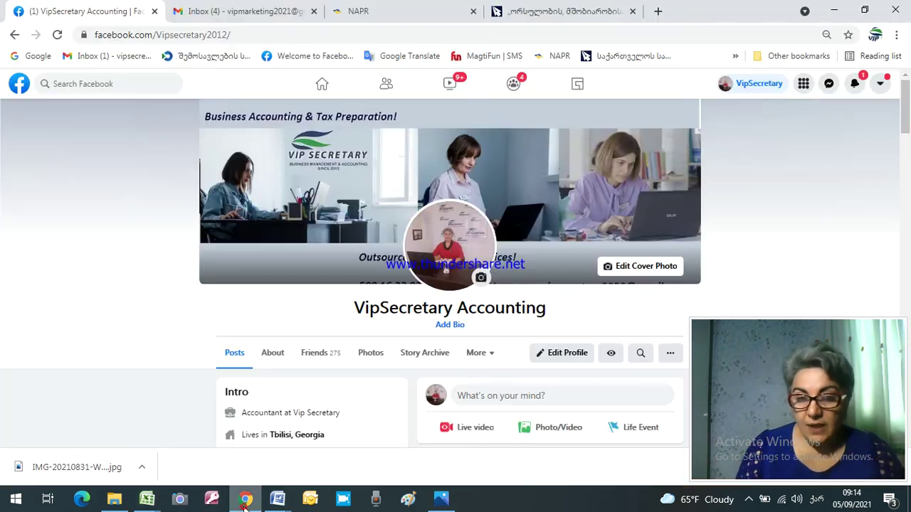
pyautogui.click(569, 10)
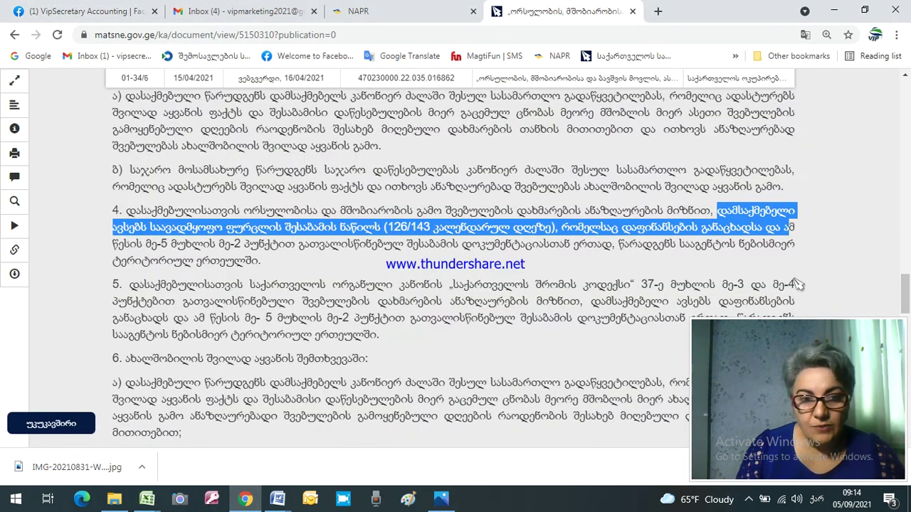